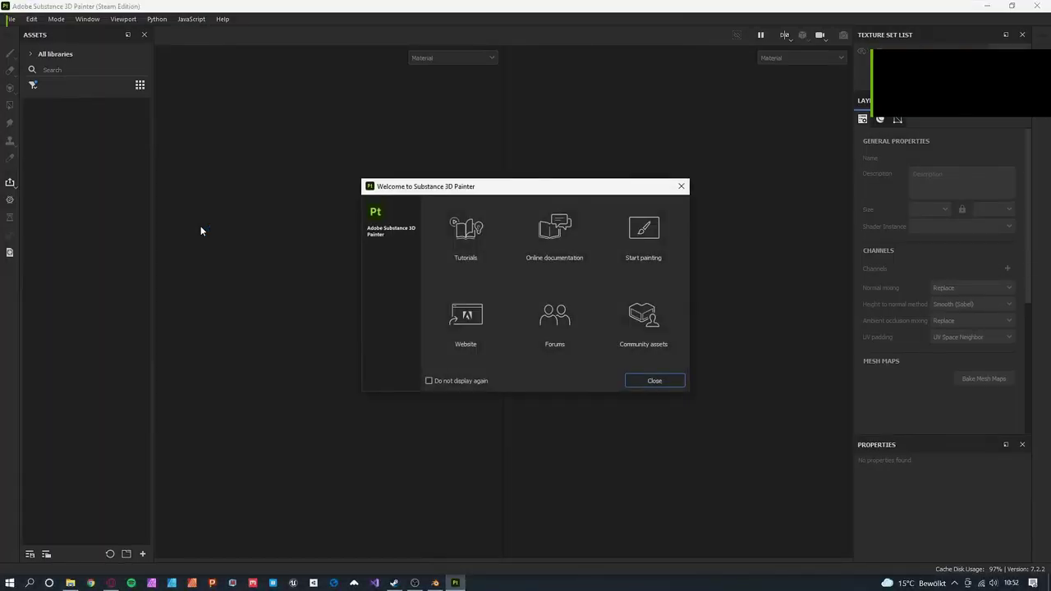
Step: Start a new Substance Painter project for the axe, leaving the template unchanged
click(654, 380)
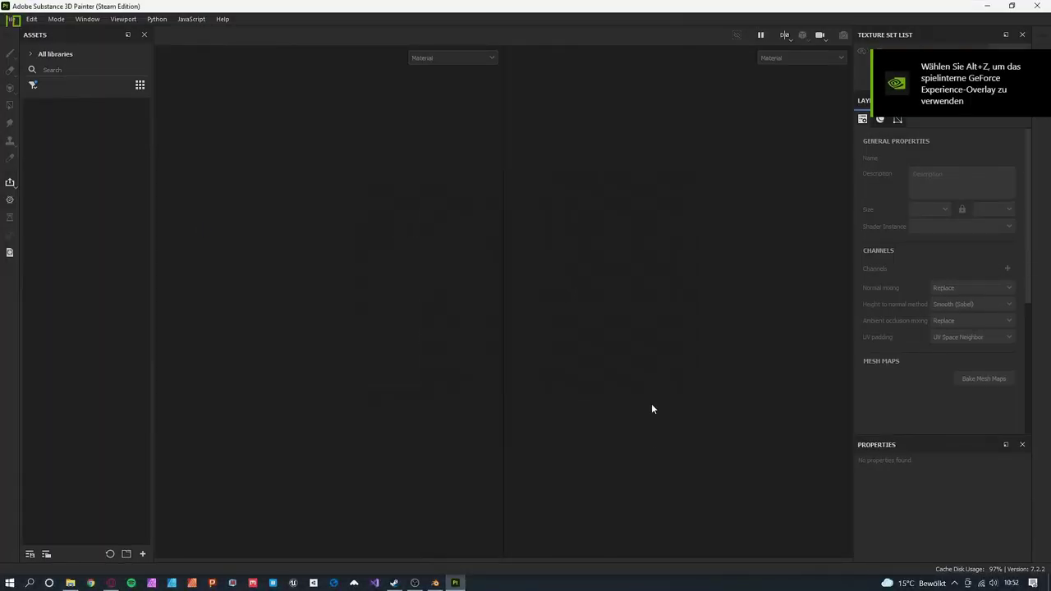
click(10, 18)
key(ctrl+n)
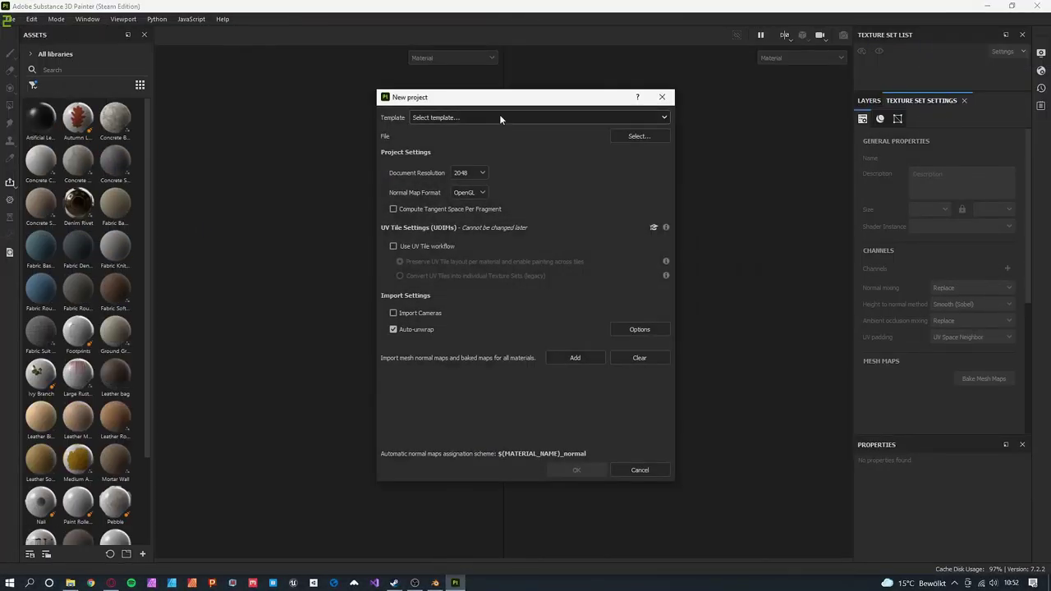
click(499, 114)
click(482, 124)
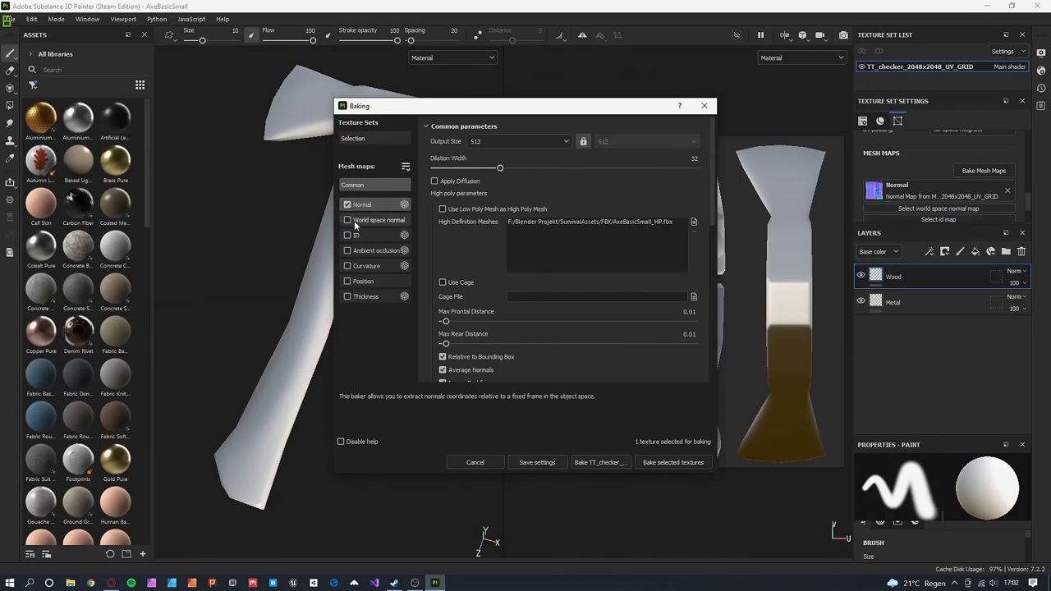
Step: Bake world space normal, ID, AO, curvature, position and thickness maps at 2048 output size
click(347, 220)
click(347, 235)
click(348, 251)
click(347, 266)
click(347, 280)
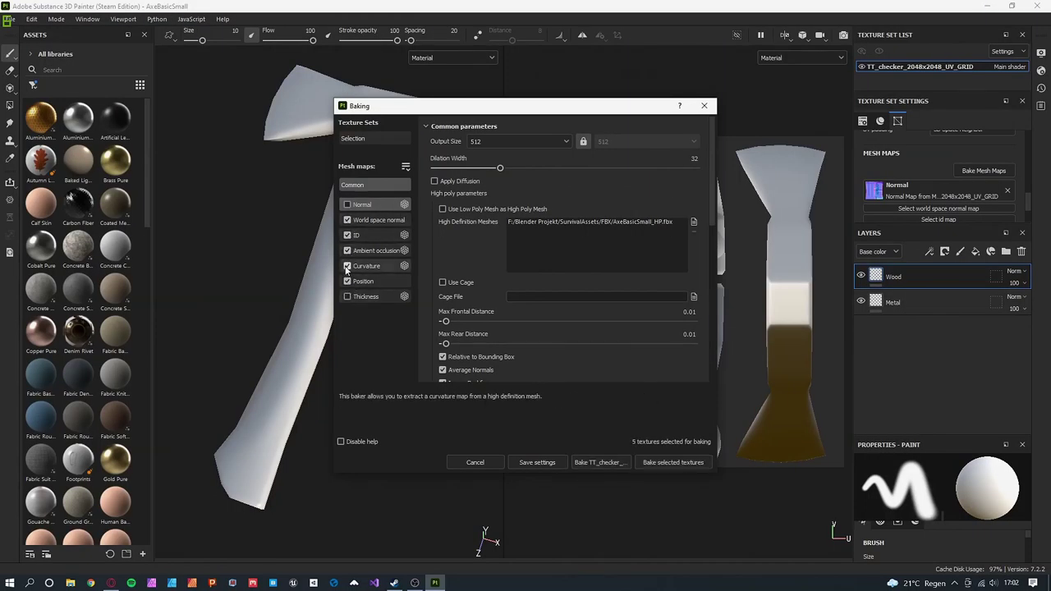
click(347, 296)
click(563, 138)
click(532, 187)
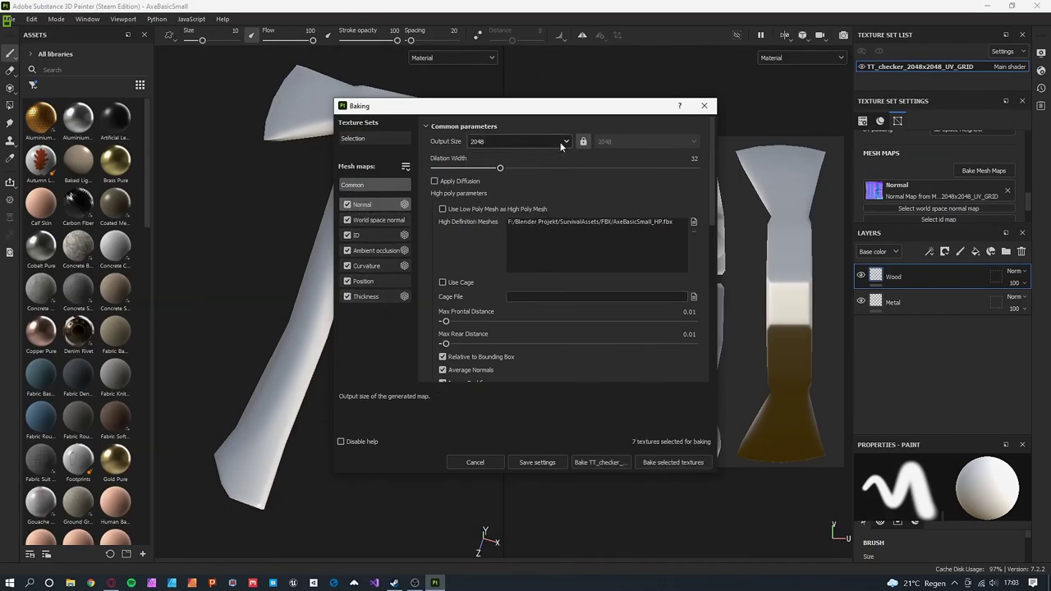
click(669, 463)
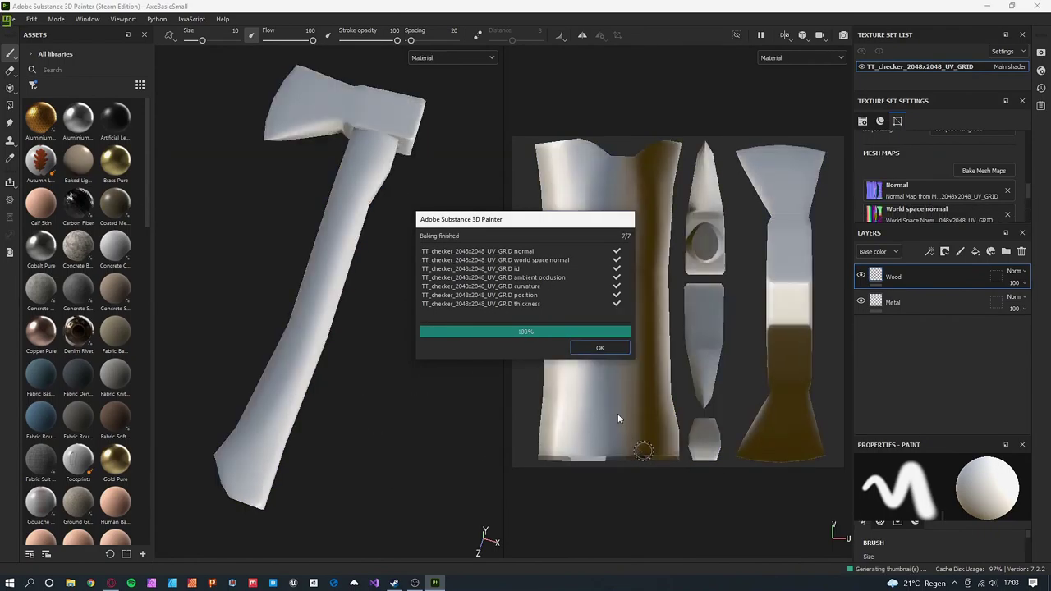
click(875, 190)
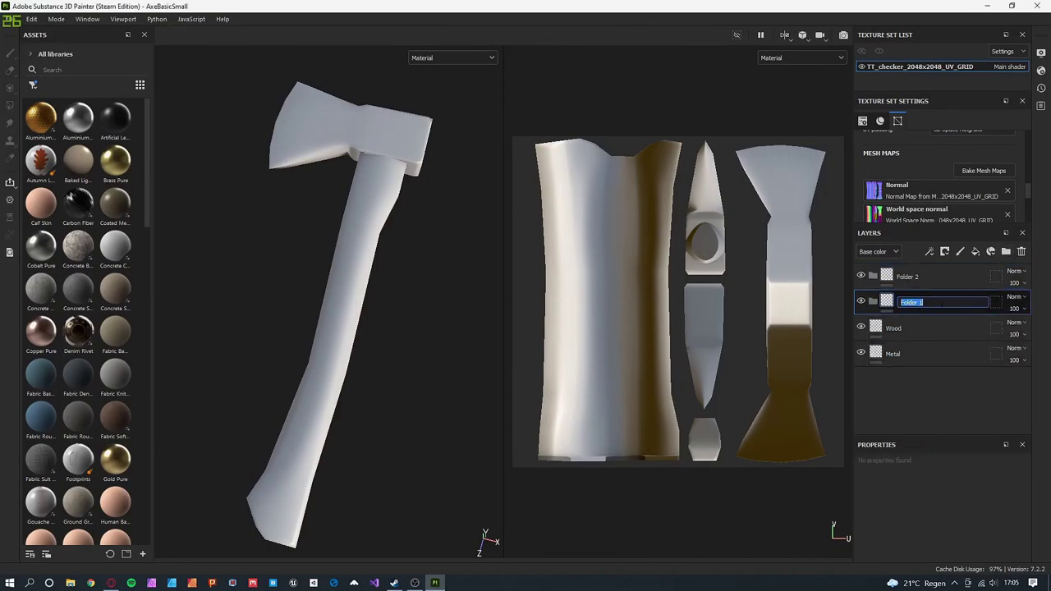
Step: Name the two layer folders Wood and Metal
text(od)
double_click(910, 277)
text(tal)
key(Return)
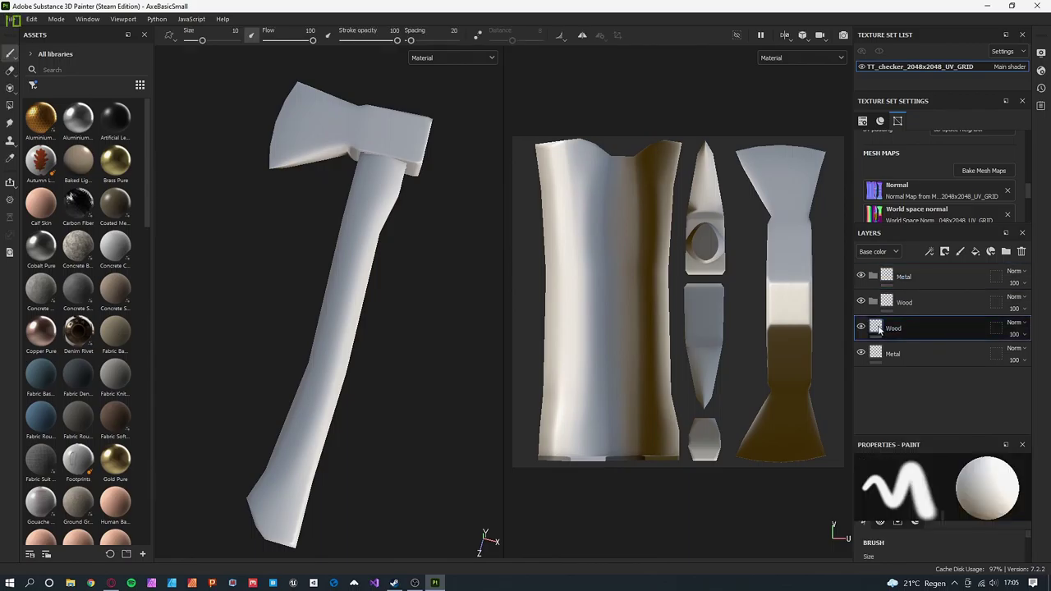
Step: Move the Metal and Wood layers into their folders and add a new fill layer
drag(893, 353, 903, 277)
drag(893, 328, 903, 302)
click(989, 252)
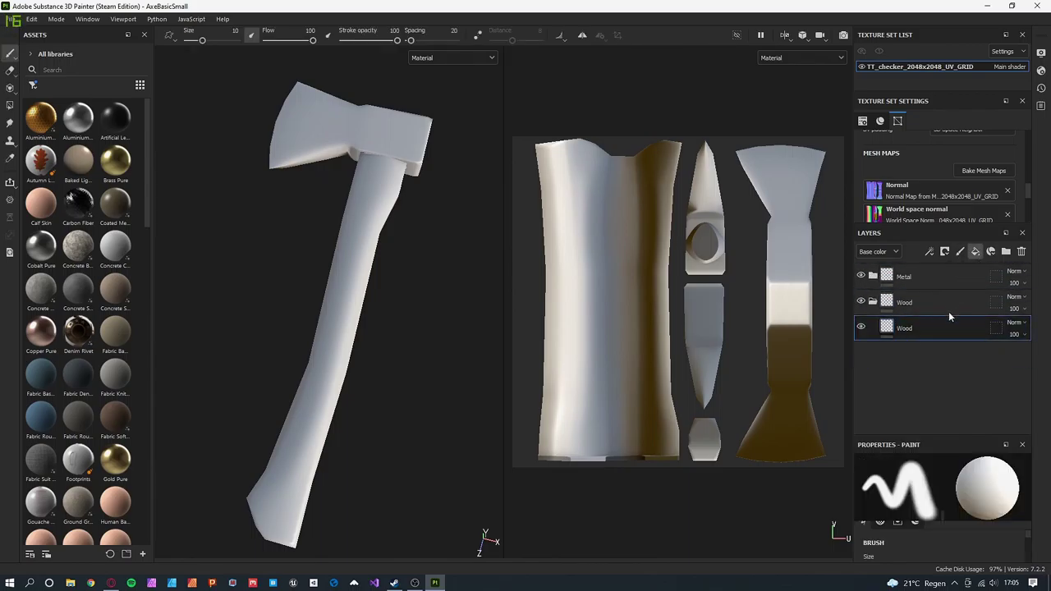
double_click(898, 327)
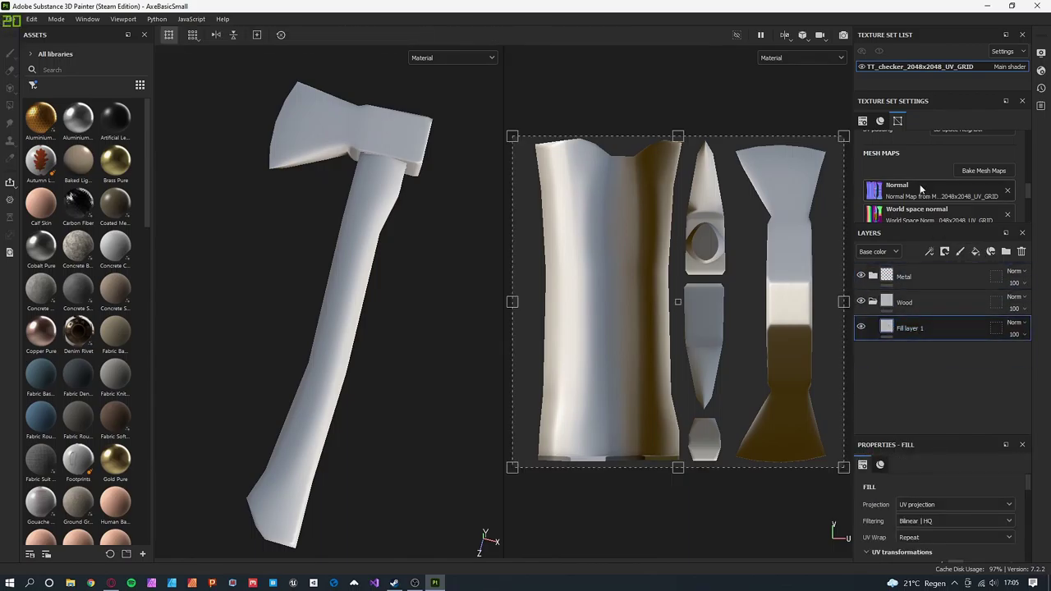
Step: Set the fill layer's base colour to a strong red
scroll(952, 514, down, 5)
click(952, 516)
click(929, 454)
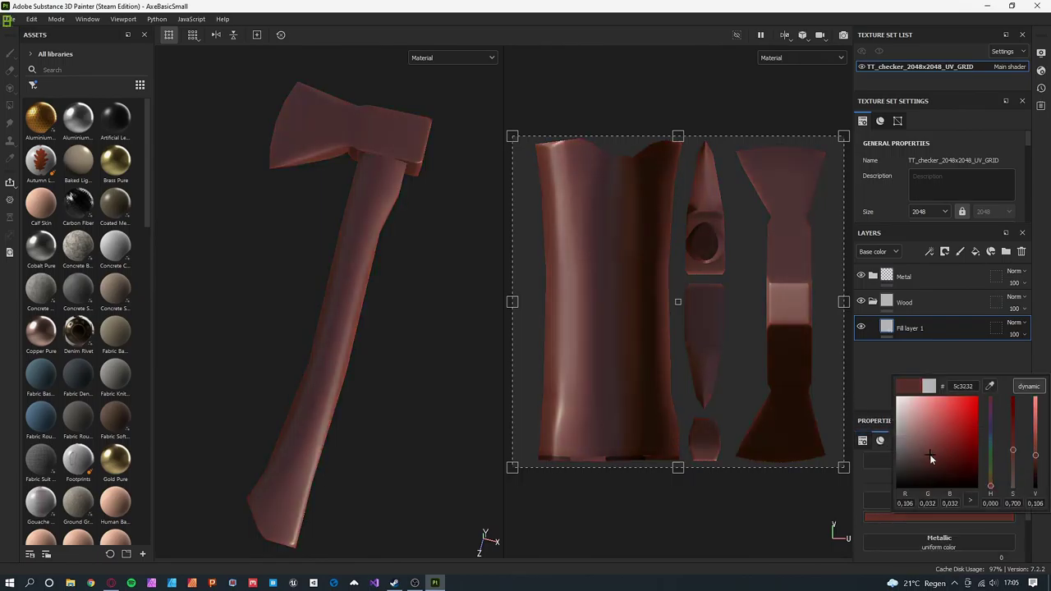
drag(929, 454, 936, 445)
Step: Give the Wood folder a black mask and fill the whole handle into it using mesh fill
right_click(885, 329)
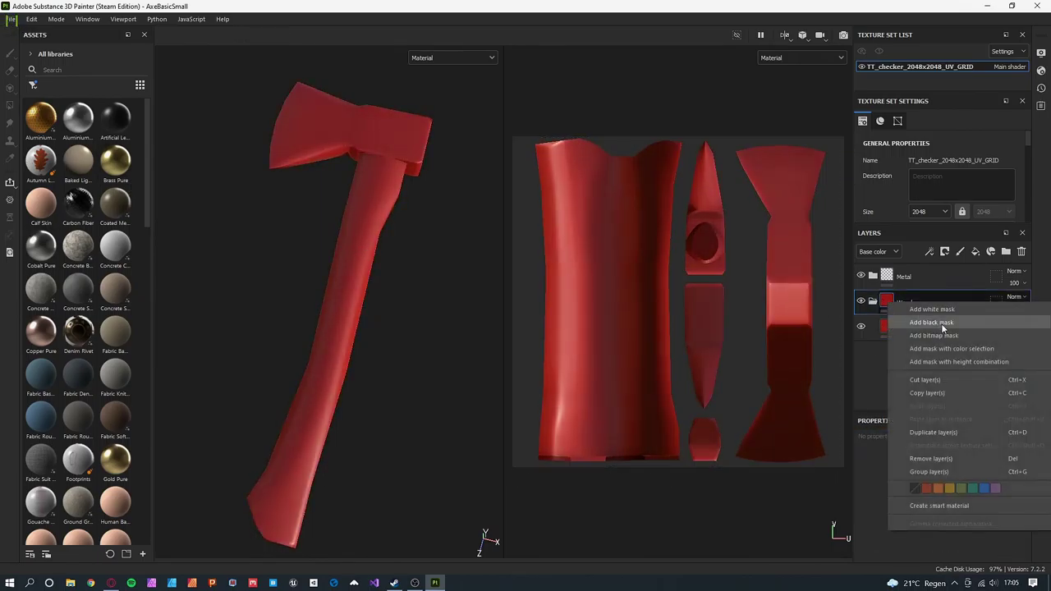
click(941, 323)
click(903, 301)
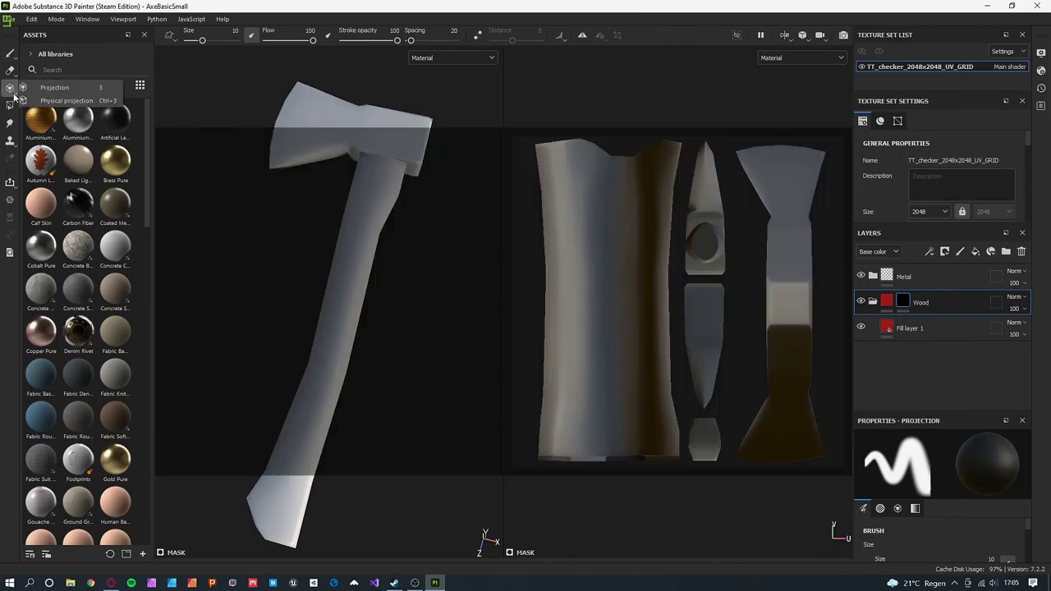
click(10, 106)
key(ctrl+z)
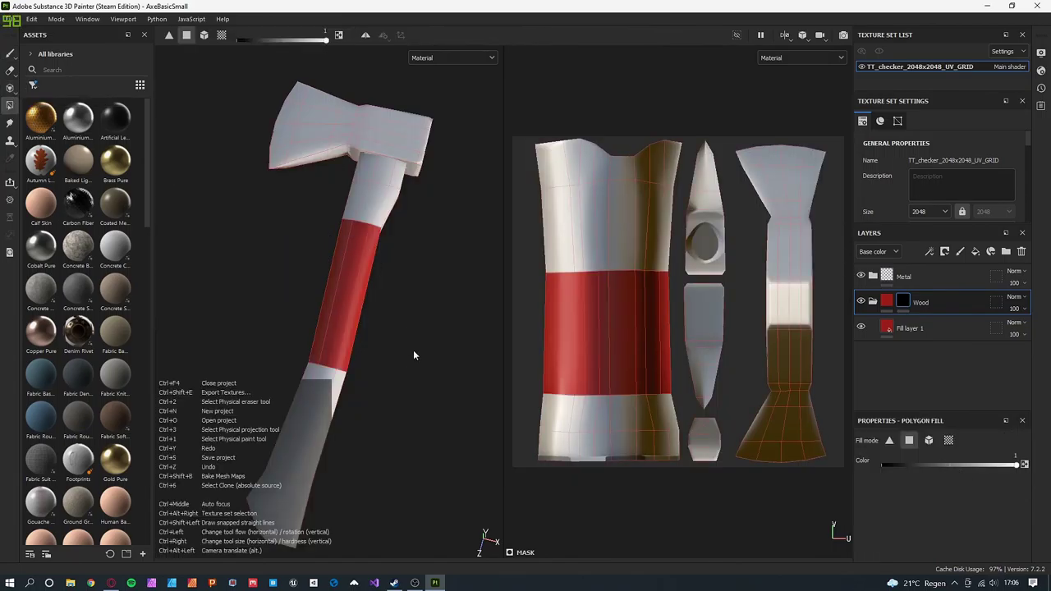
key(F3)
click(361, 337)
click(873, 302)
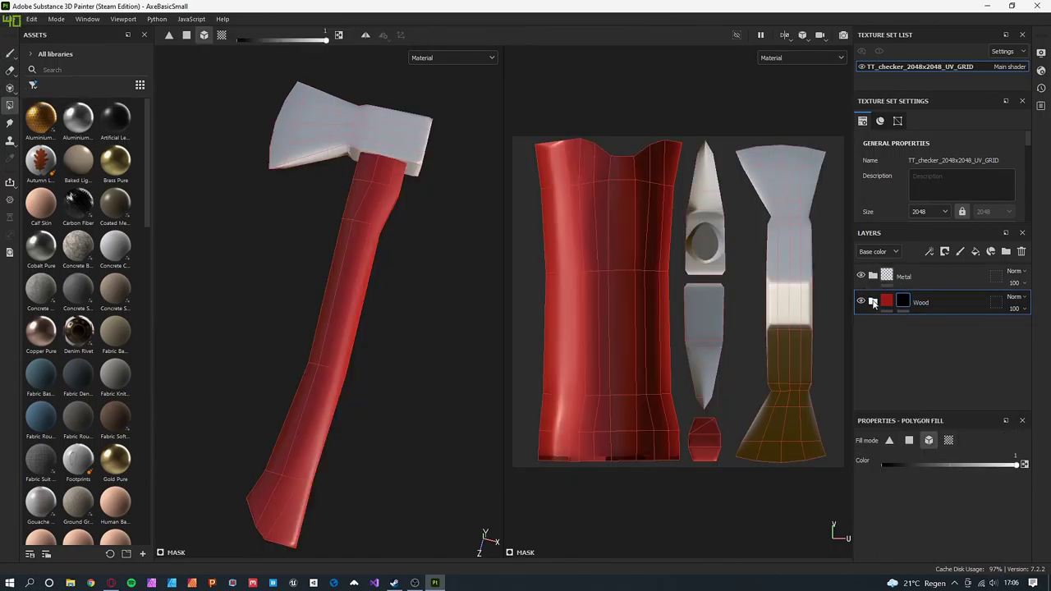
Step: Change the Metal_Col layer's base colour to blue
click(956, 279)
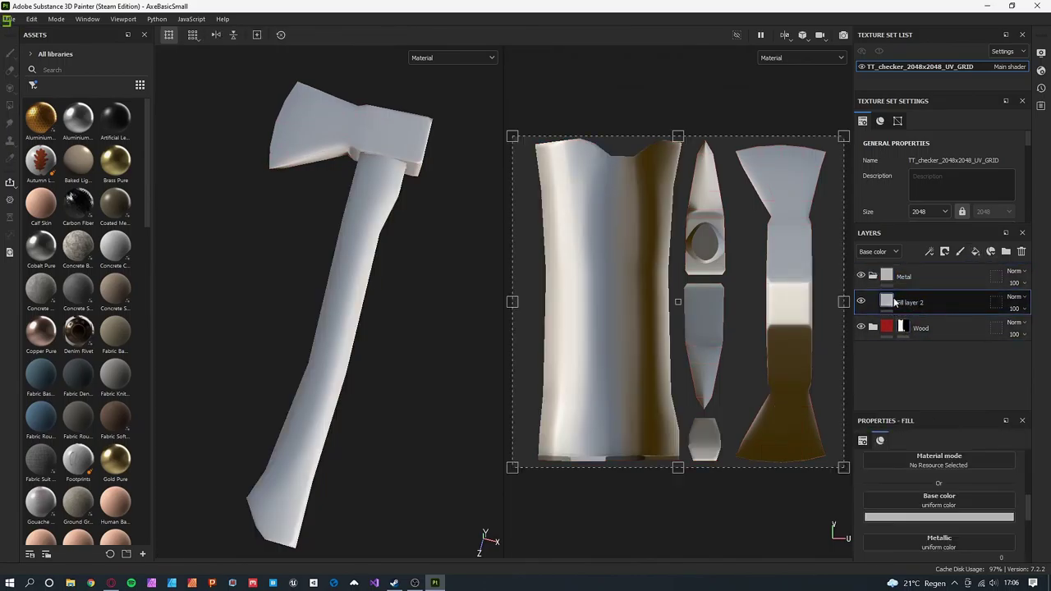
text(Metal_Col)
click(939, 516)
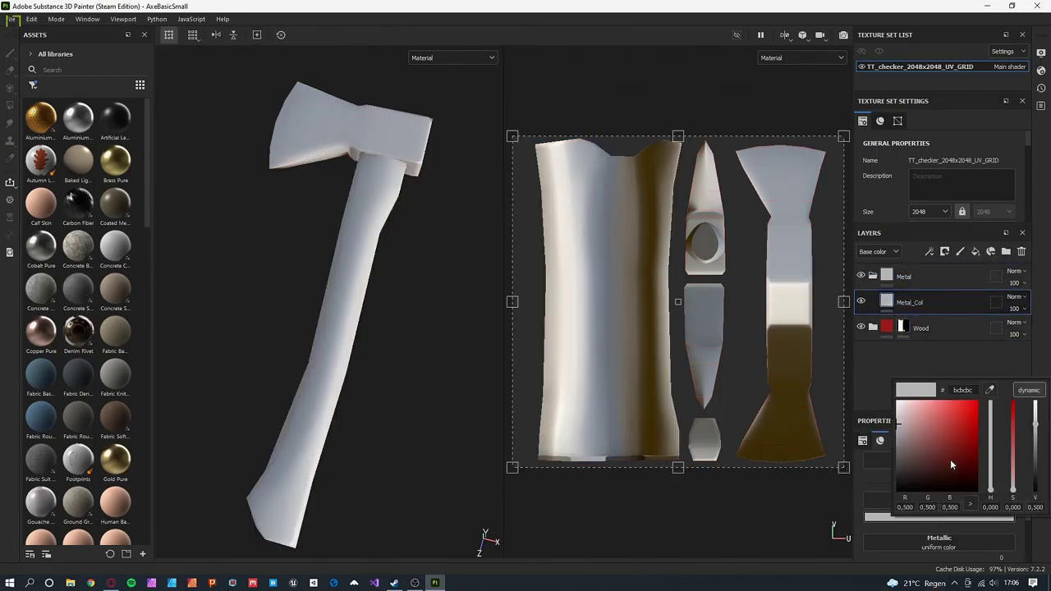
click(969, 505)
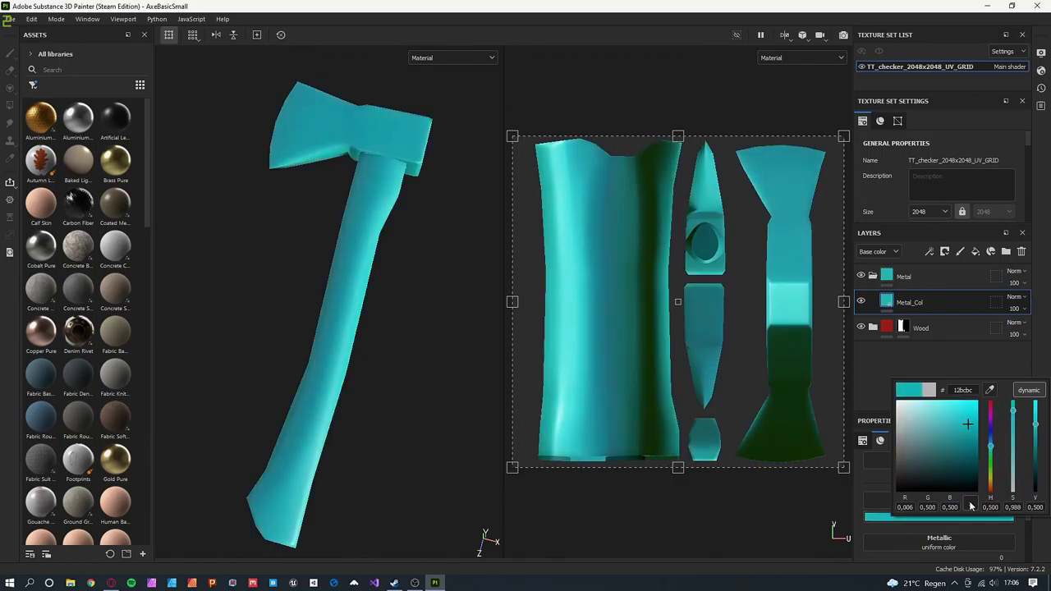
mouse_move(990, 460)
mouse_down()
mouse_move(990, 434)
mouse_move(964, 438)
mouse_up()
Step: Give the Metal folder a black mask and fill the axe head into it
right_click(907, 277)
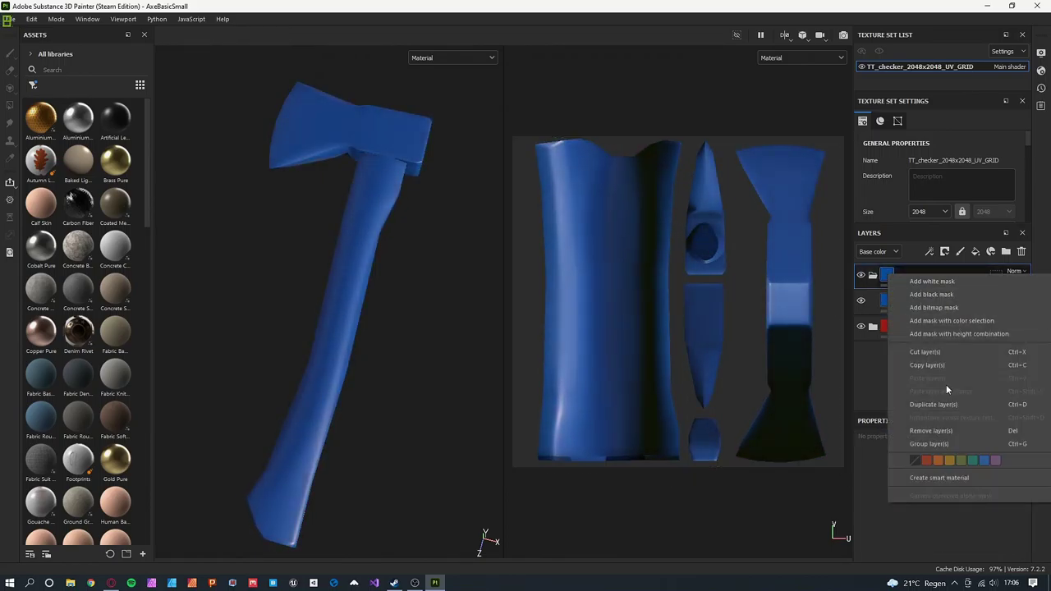
click(945, 384)
click(288, 119)
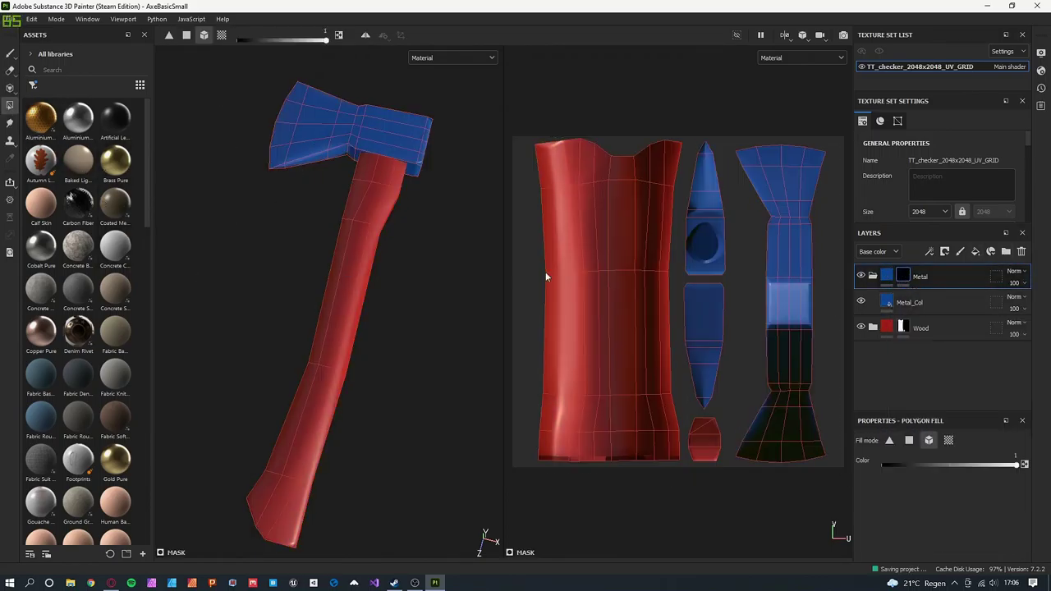
click(872, 276)
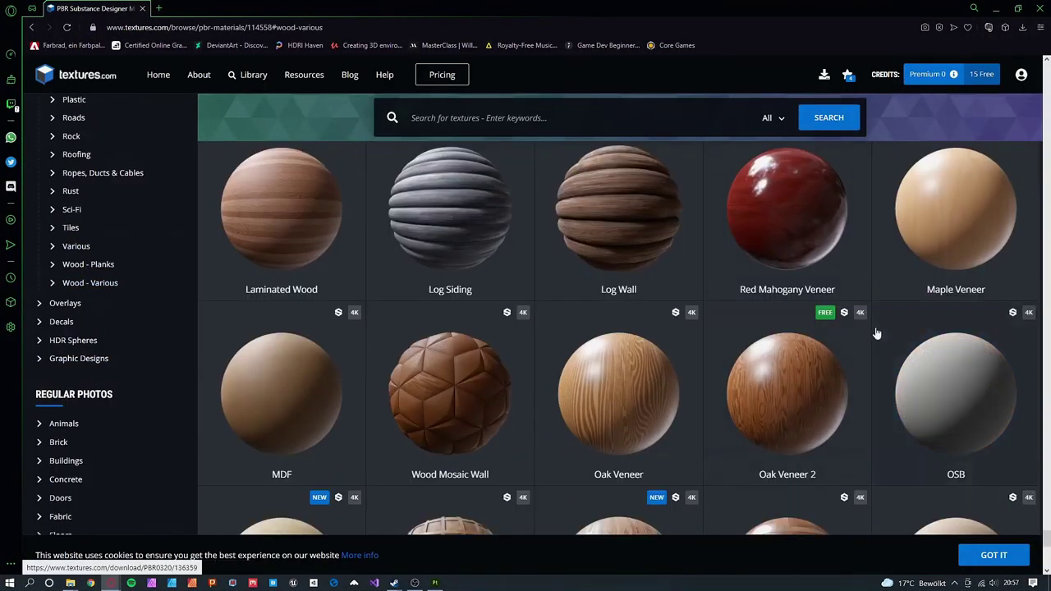
Step: Find Oak Veneer 2 on textures.com and download its albedo map at 4096x4096
scroll(875, 336, down, 1)
scroll(1025, 247, down, 6)
scroll(1025, 248, down, 8)
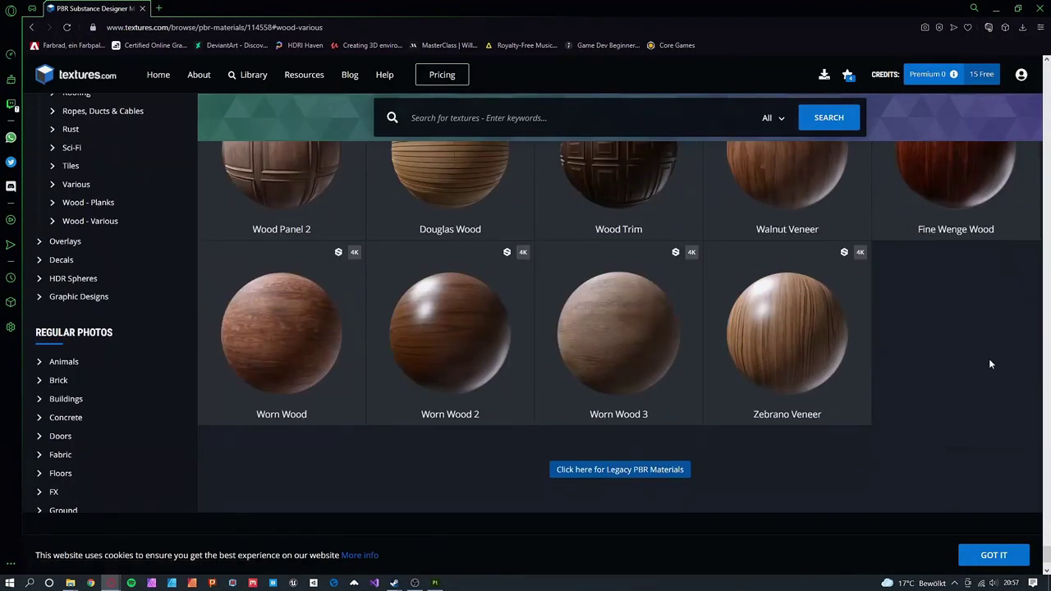
scroll(988, 358, up, 2)
scroll(903, 369, up, 5)
scroll(802, 384, up, 3)
click(802, 384)
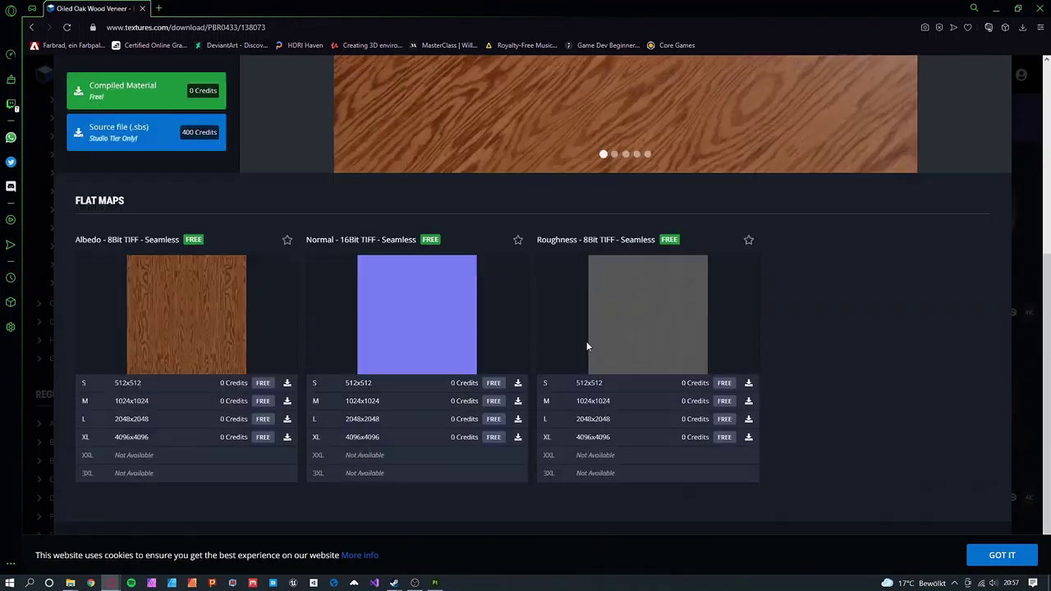
click(287, 437)
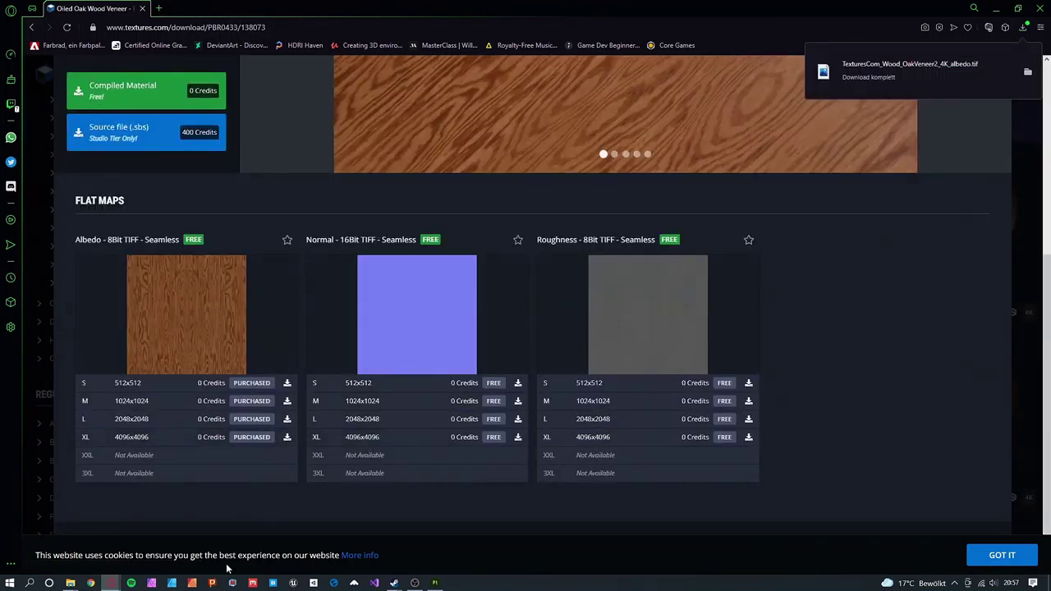
Step: Copy the downloaded albedo file from Downloads into the project's Textures folder
click(71, 582)
click(1022, 27)
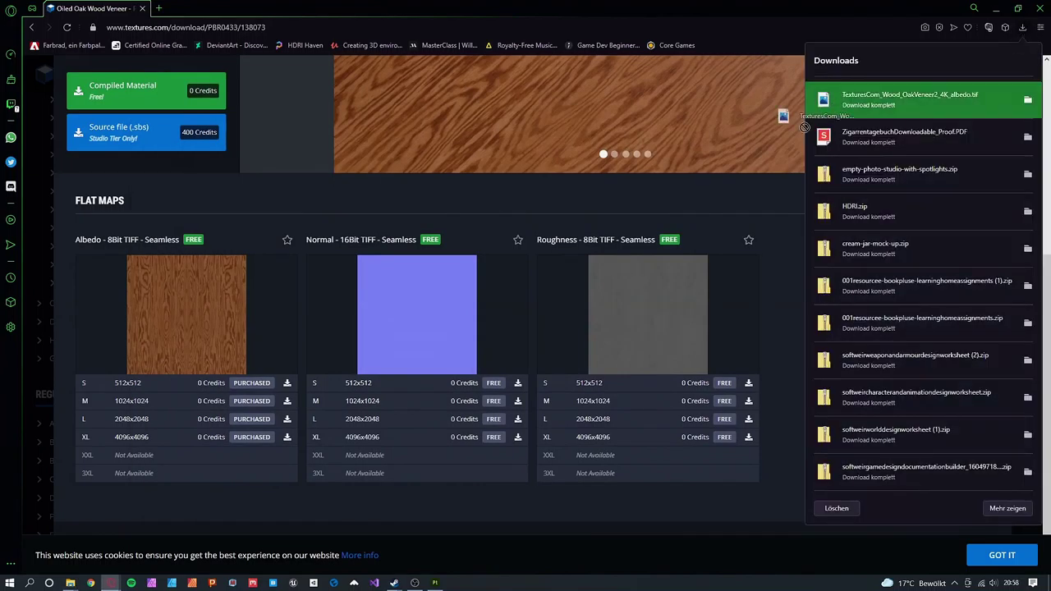
drag(867, 98, 268, 419)
Step: Rename the downloaded albedo file to AxeSmallBasic_Albedo, then switch to Materialize
right_click(274, 423)
click(312, 402)
text(AxeSmallBasic_Albedo)
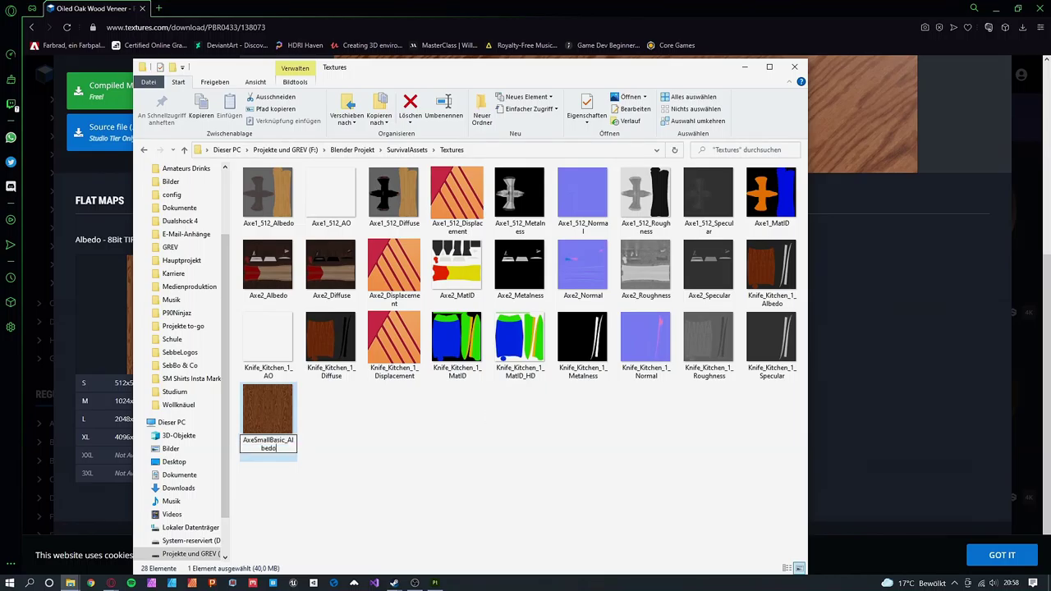
click(383, 557)
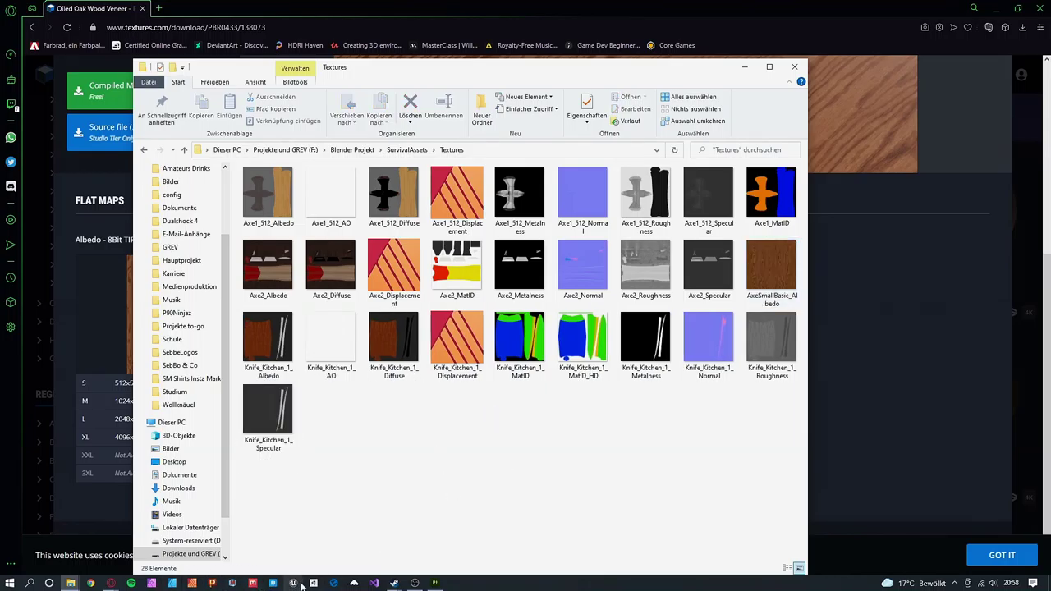
click(232, 583)
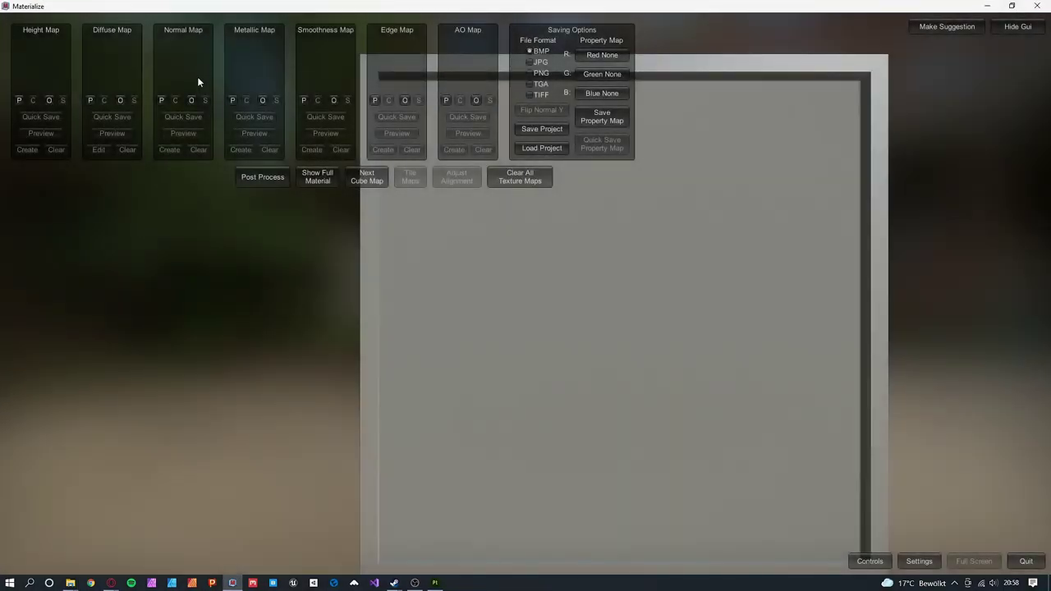
Step: Load AxeSmallBasic_Albedo.tif from F:\Blender Projekt\SurvivalAssets\Textures as the diffuse map
click(120, 100)
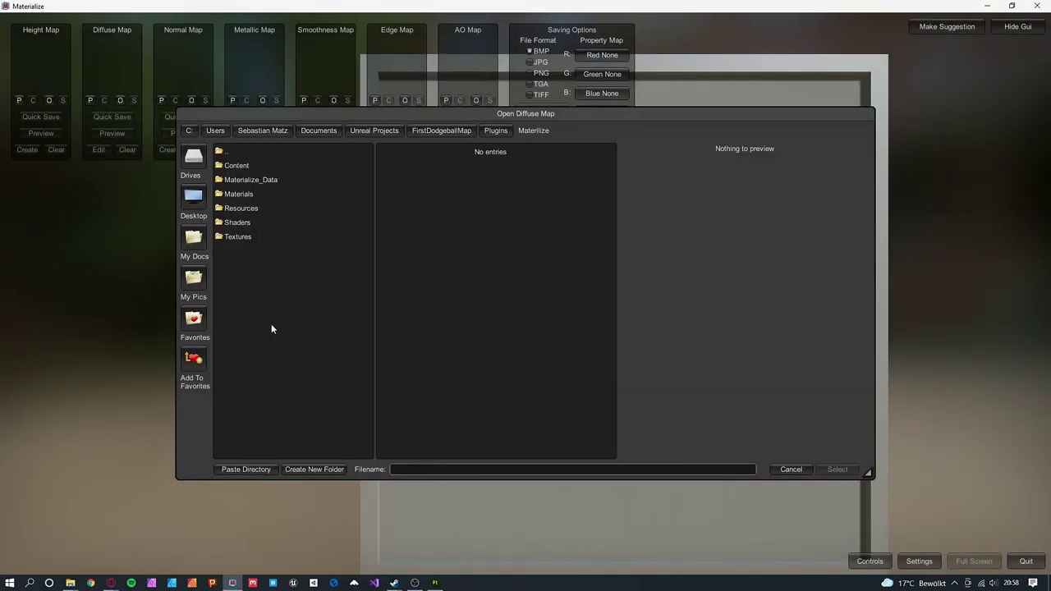
click(202, 198)
double_click(236, 195)
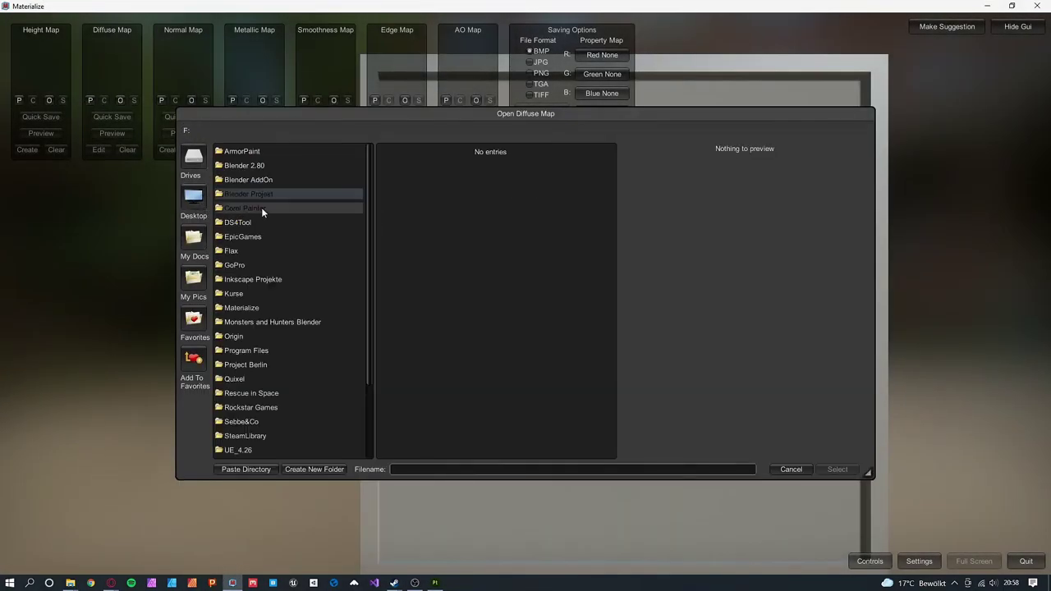
double_click(261, 207)
double_click(248, 279)
double_click(265, 241)
scroll(492, 287, down, 5)
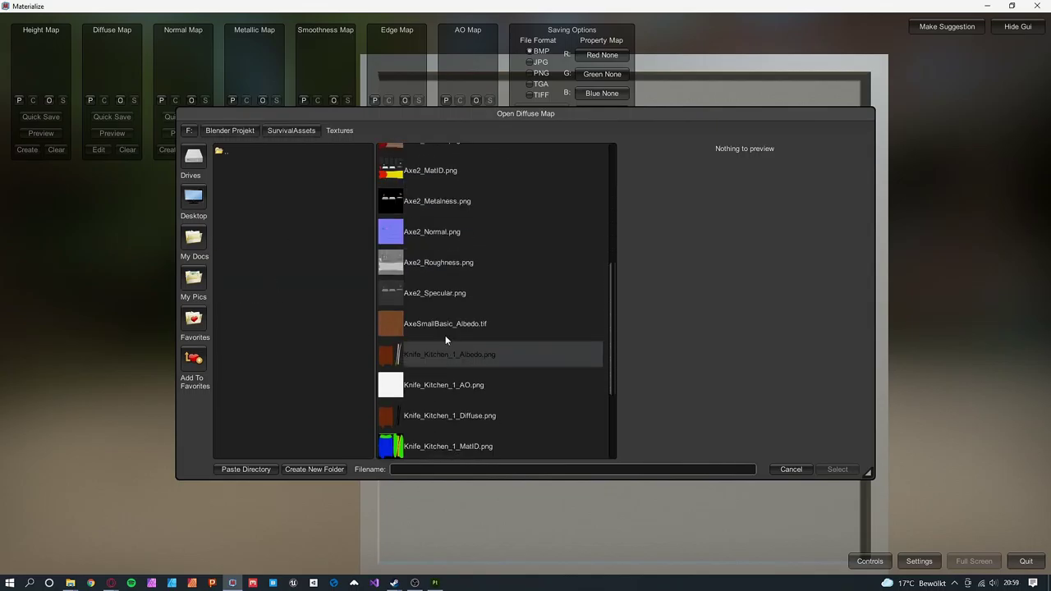
click(447, 325)
mouse_move(820, 358)
mouse_down()
mouse_move(749, 356)
mouse_move(747, 319)
mouse_move(782, 309)
mouse_move(688, 309)
mouse_up()
Step: Generate a height map from the diffuse using a frequency preset and higher final contrast
click(27, 150)
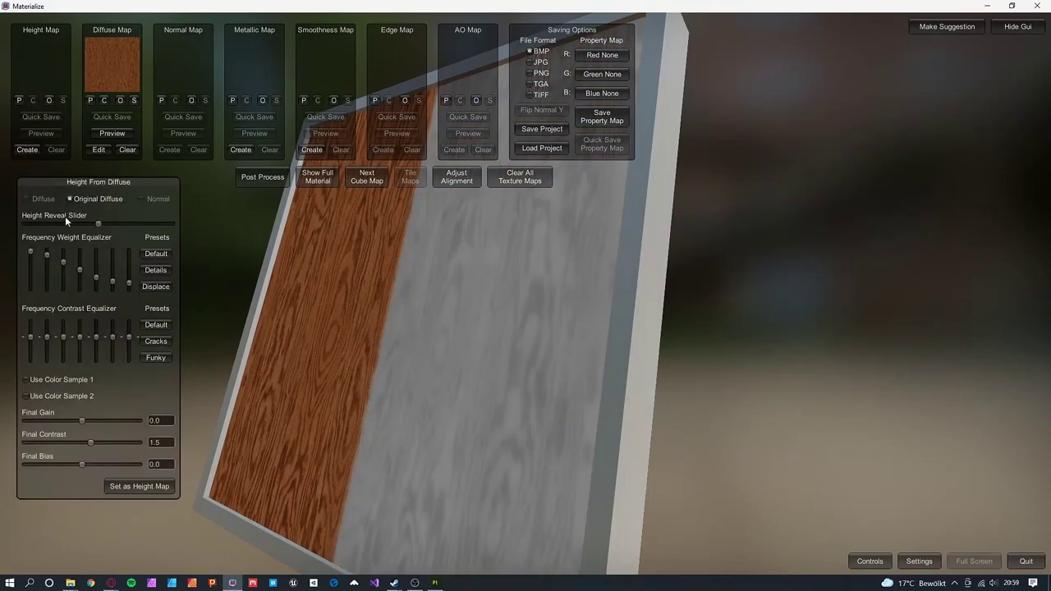
click(167, 275)
drag(81, 420, 96, 443)
click(140, 486)
Step: Generate a normal map with the Mids preset and a slightly lowered third frequency band
click(169, 149)
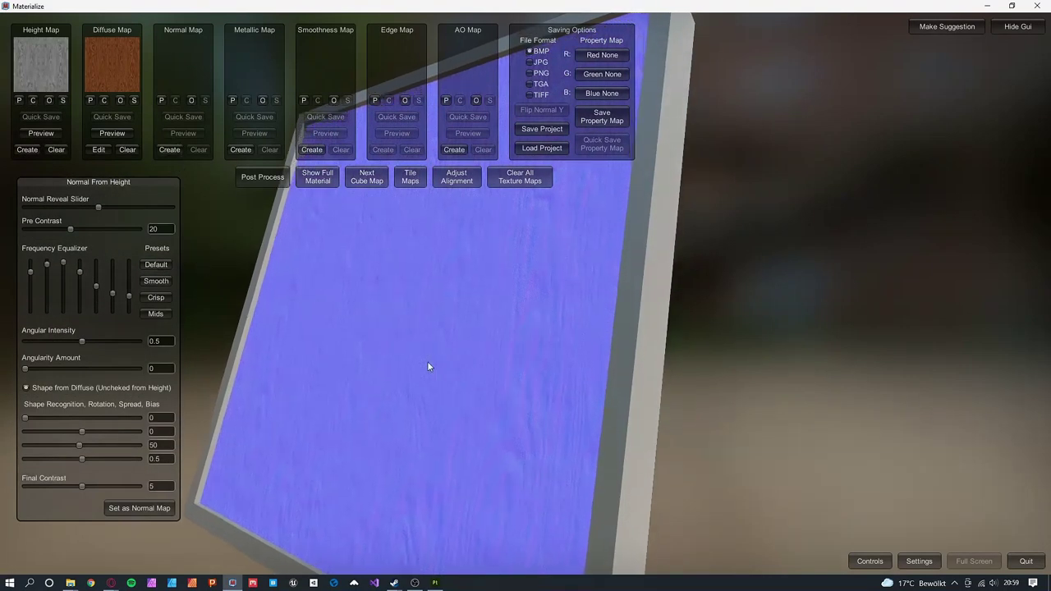
click(163, 314)
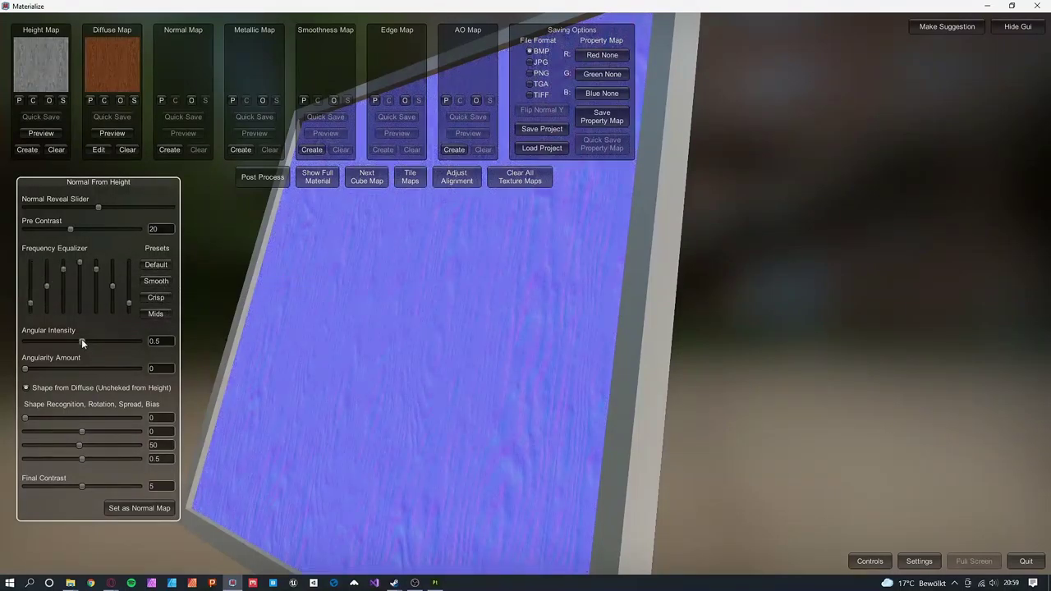
drag(67, 276, 96, 281)
click(139, 518)
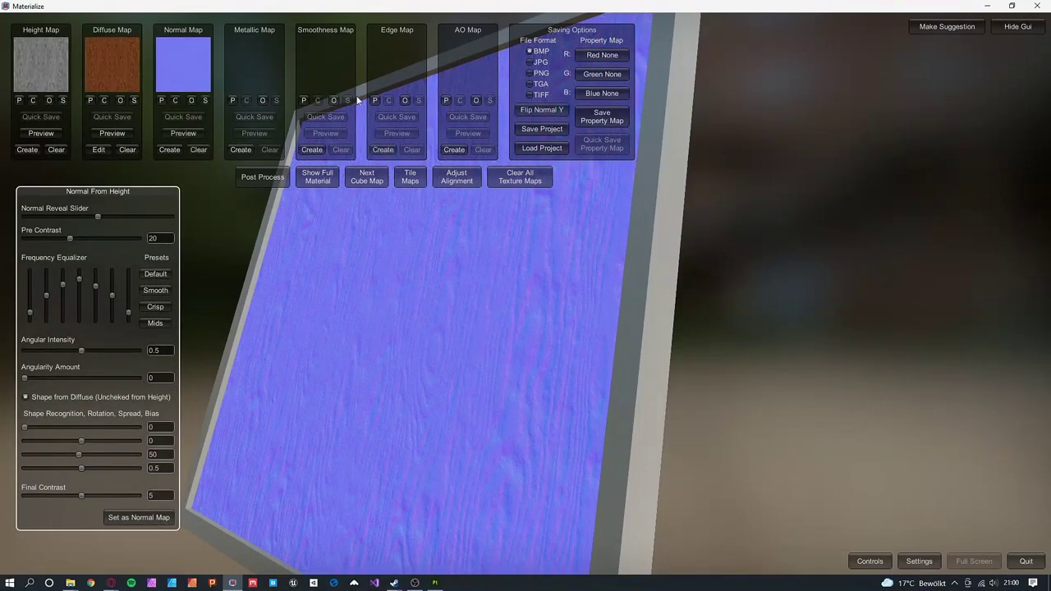
Step: Save the normal map as AxeSmallBasic_Normal in the Textures folder
click(205, 100)
scroll(465, 316, down, 5)
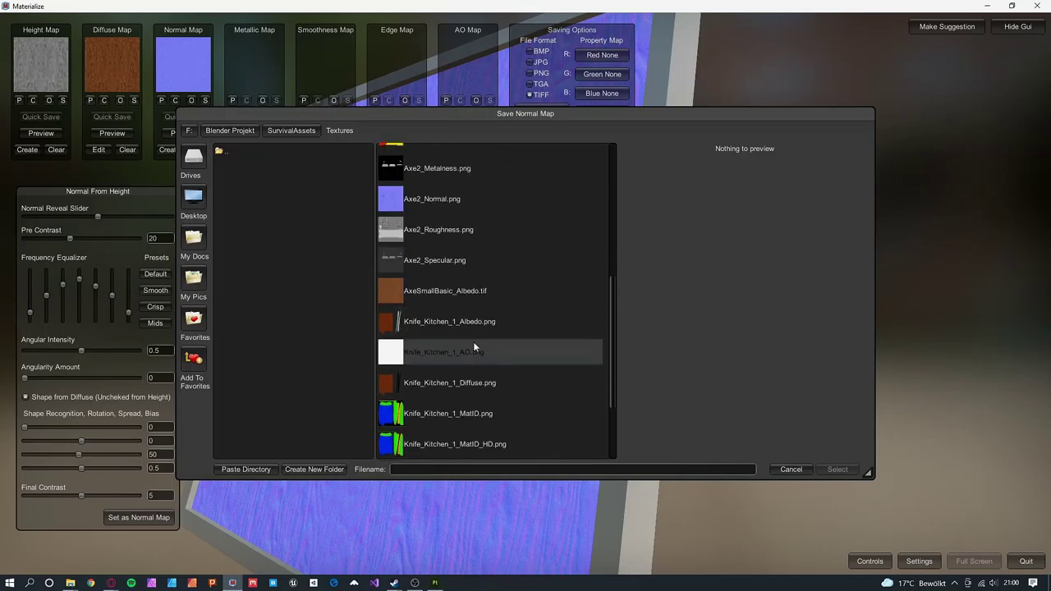
click(472, 290)
double_click(456, 468)
text(Normal)
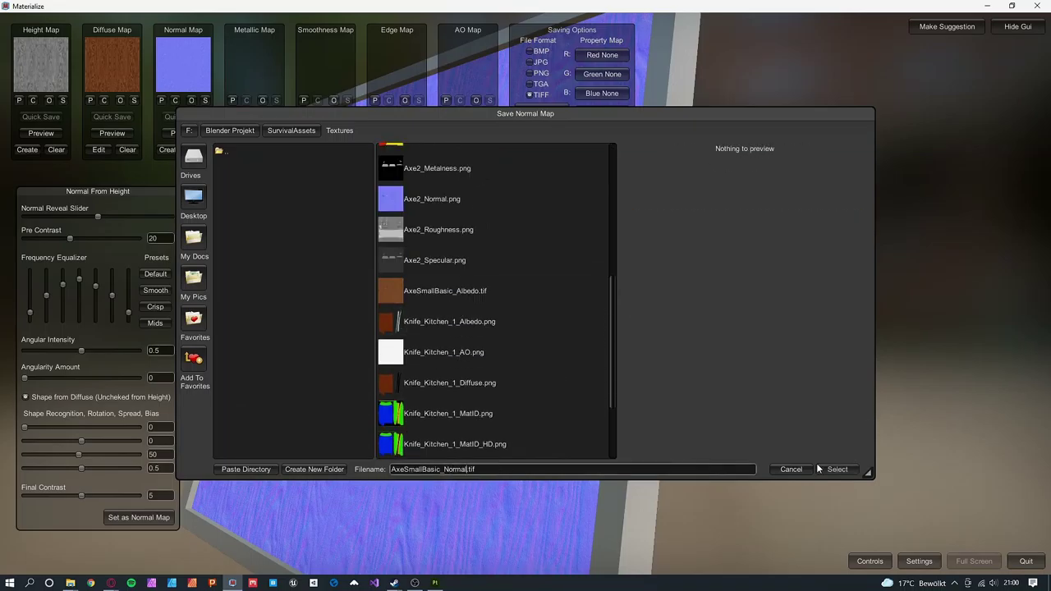
click(837, 469)
Step: Save the height map as AxeSmallBasic_Height in the Textures folder
click(61, 100)
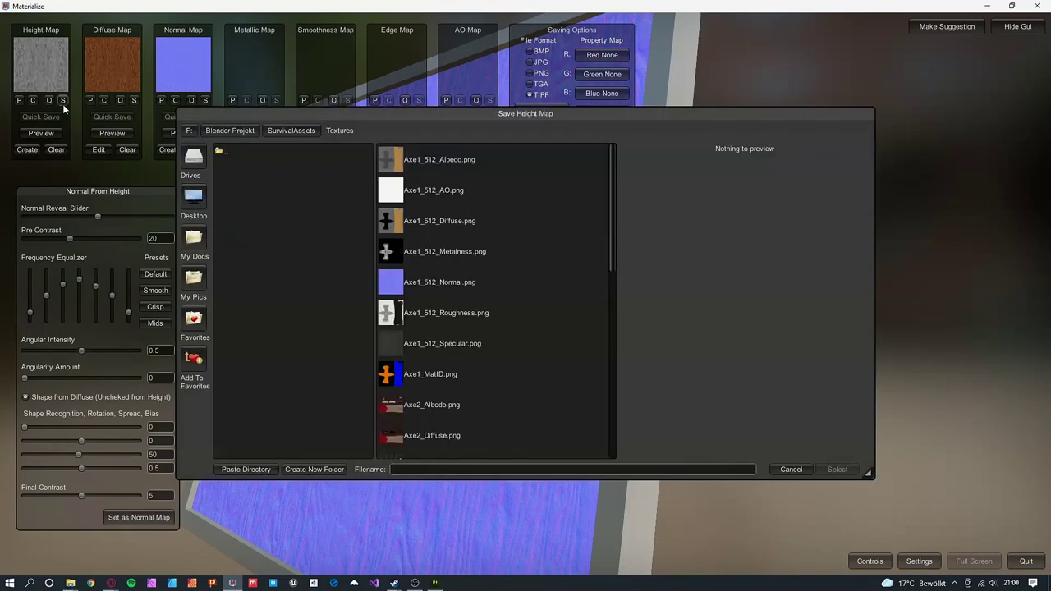
scroll(531, 329, down, 5)
click(509, 420)
double_click(455, 469)
text(Height)
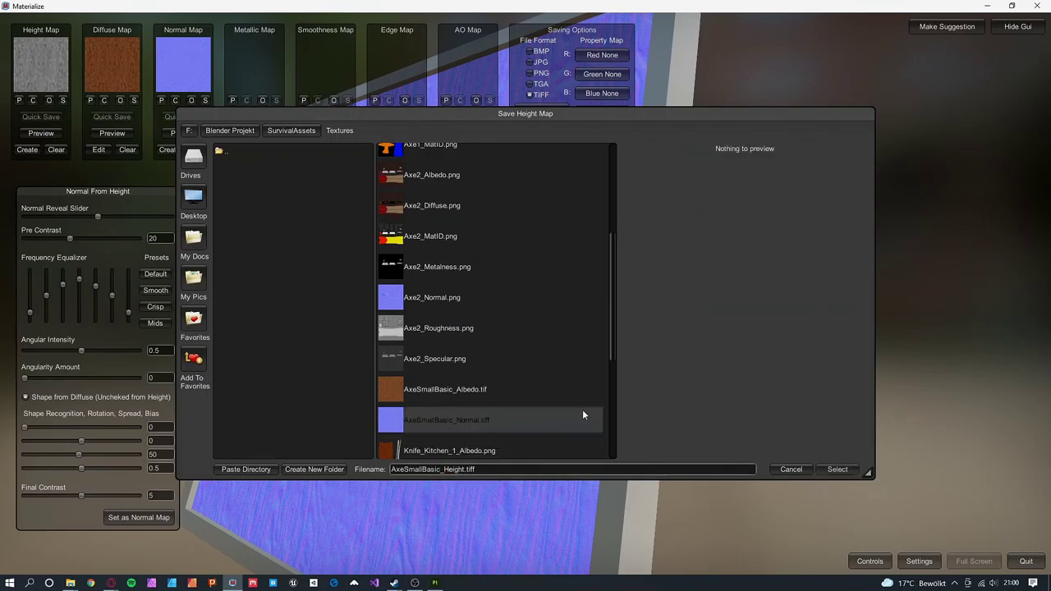
key(Return)
Step: Download the 4K oak roughness map and rename it OakWood_Roughness in Textures
key(alt+Tab)
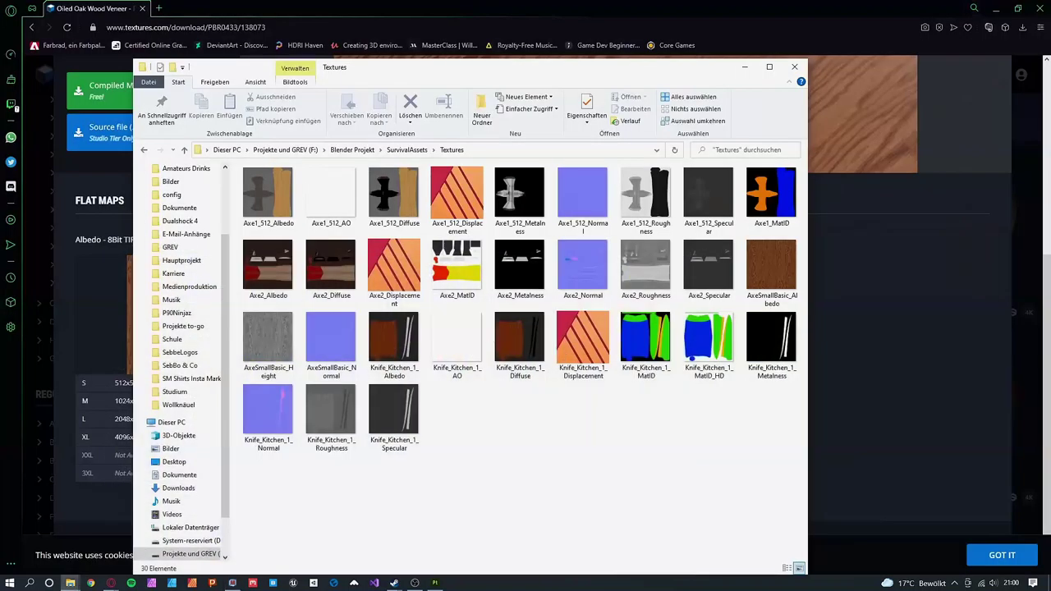
click(111, 583)
click(724, 437)
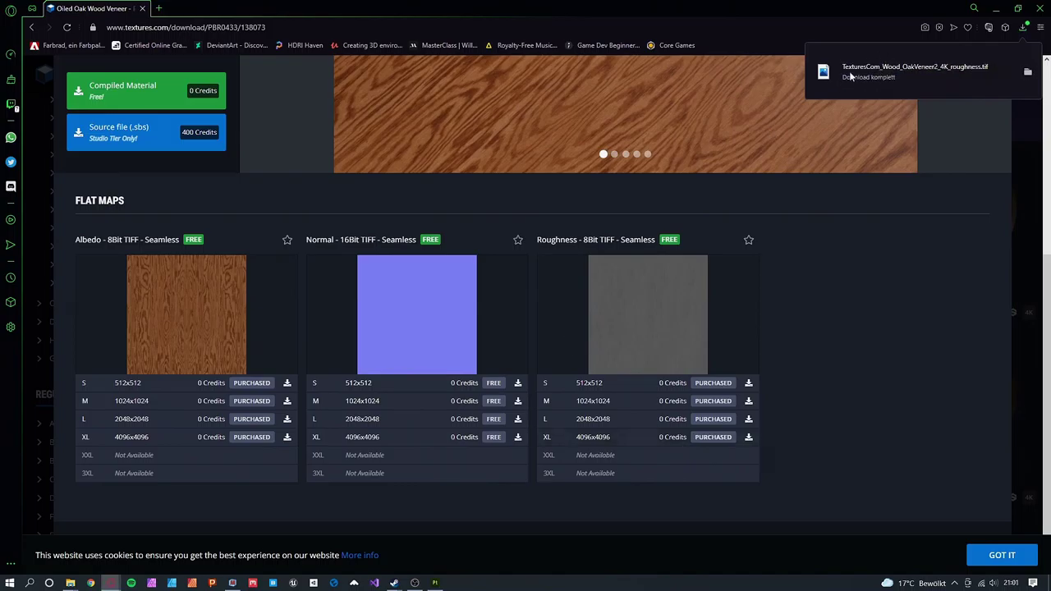
click(69, 583)
click(45, 566)
right_click(458, 410)
click(507, 403)
text(Axe)
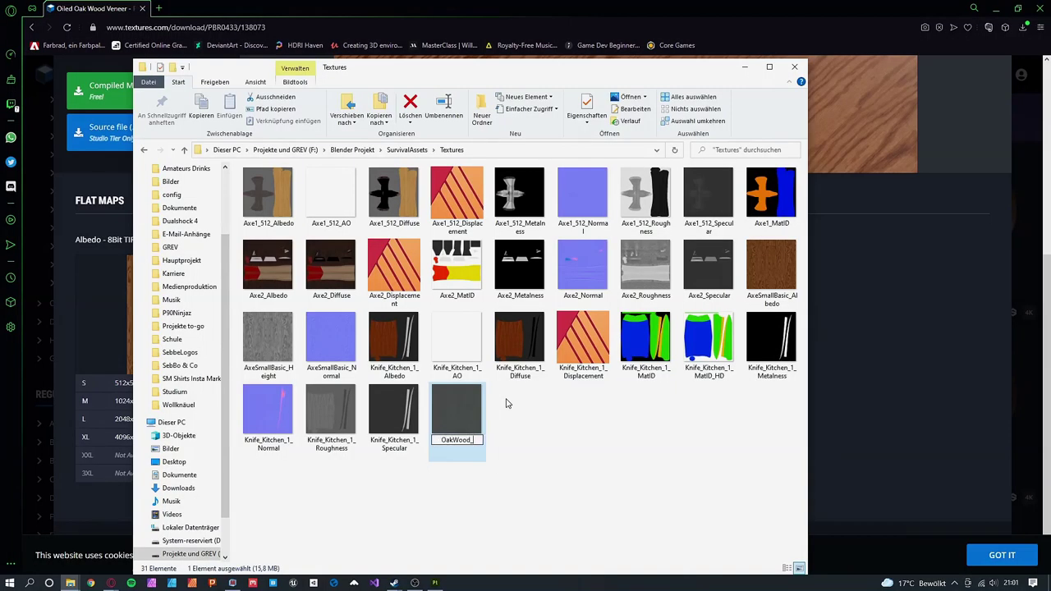
click(331, 337)
Step: Rename the normal and height maps to OakWood_Normal and OakWood_Height
key(F2)
text(OakWood_)
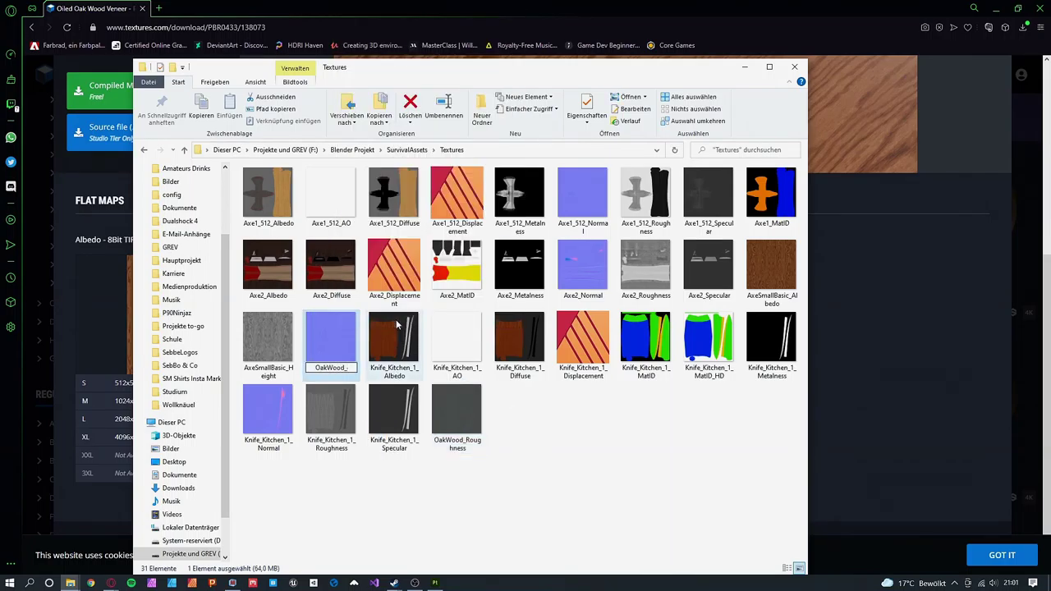
text(Normal)
key(Return)
click(267, 337)
key(F2)
text(Oak)
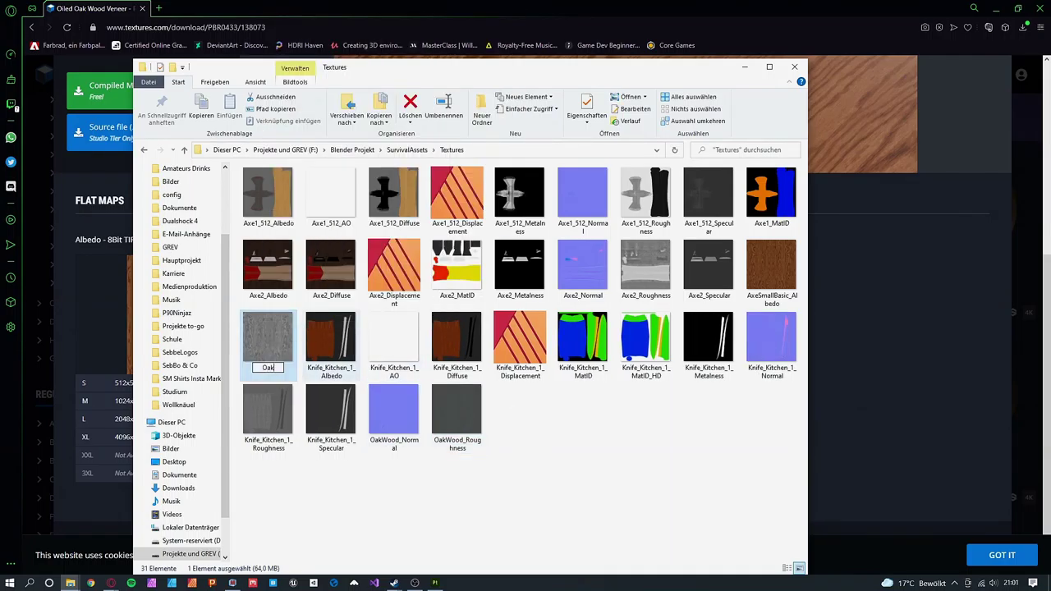
text(ht)
key(Return)
Step: Rename the albedo file to OakWood_Albedo and select all four OakWood textures
right_click(771, 264)
click(813, 552)
text(OakWood_Albedo)
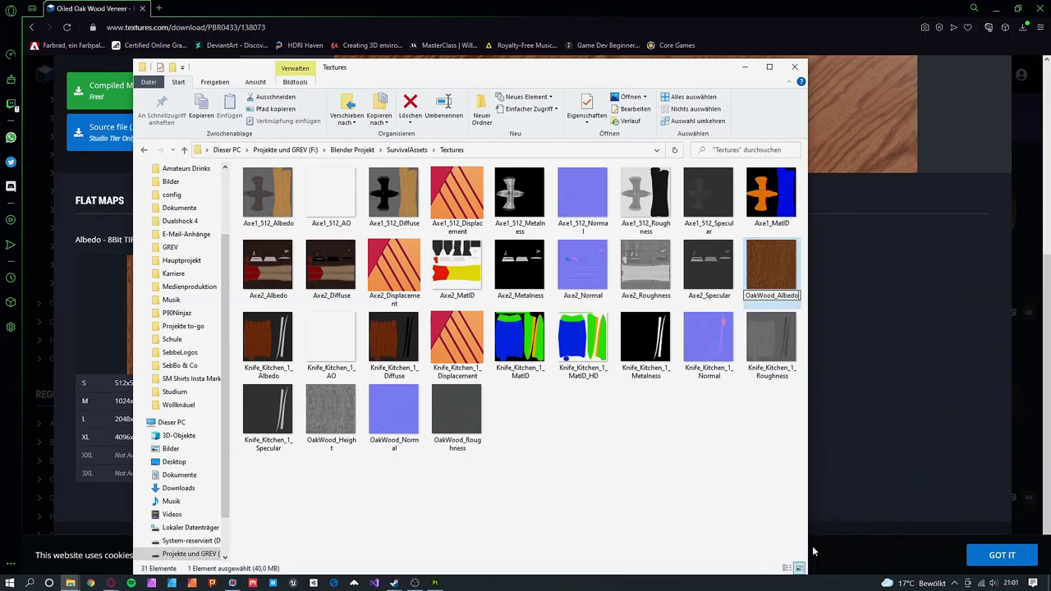
key(Return)
drag(486, 491, 256, 386)
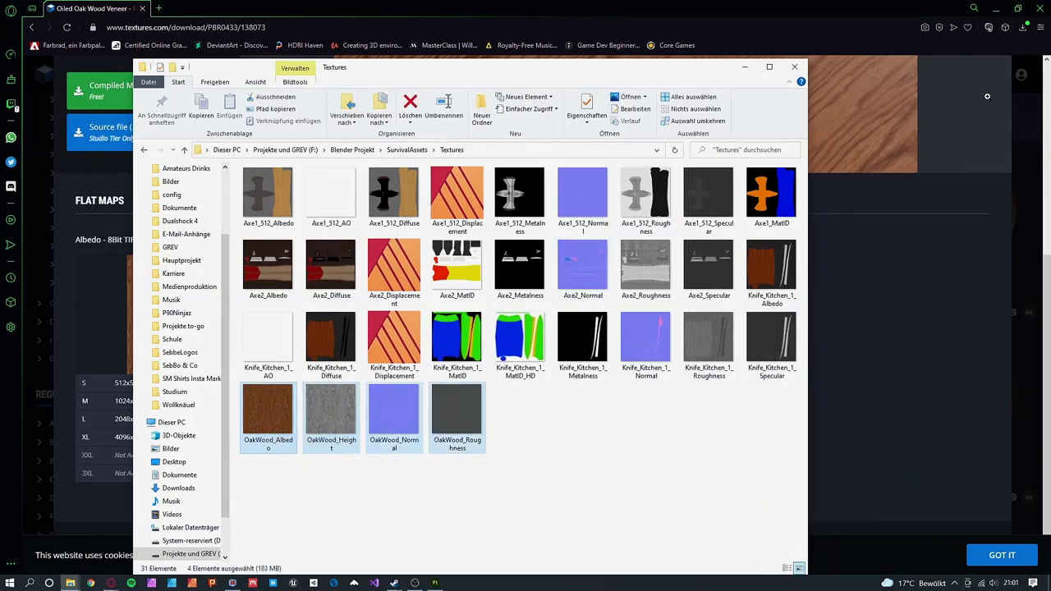
click(55, 53)
click(50, 79)
key(alt+Tab)
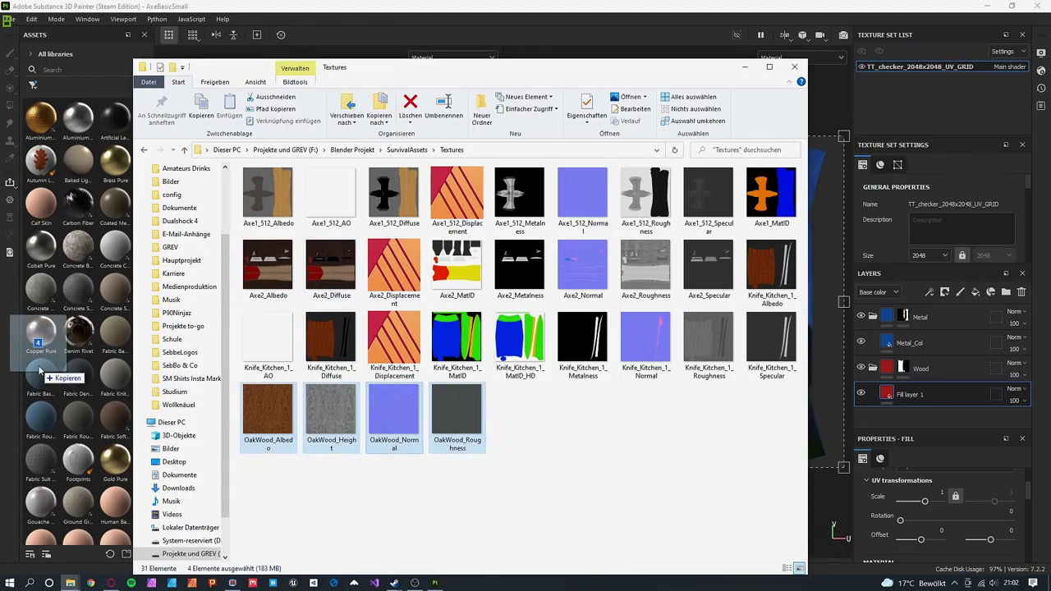
Step: Import the four OakWood textures into the current session as texture resources
drag(267, 410, 48, 349)
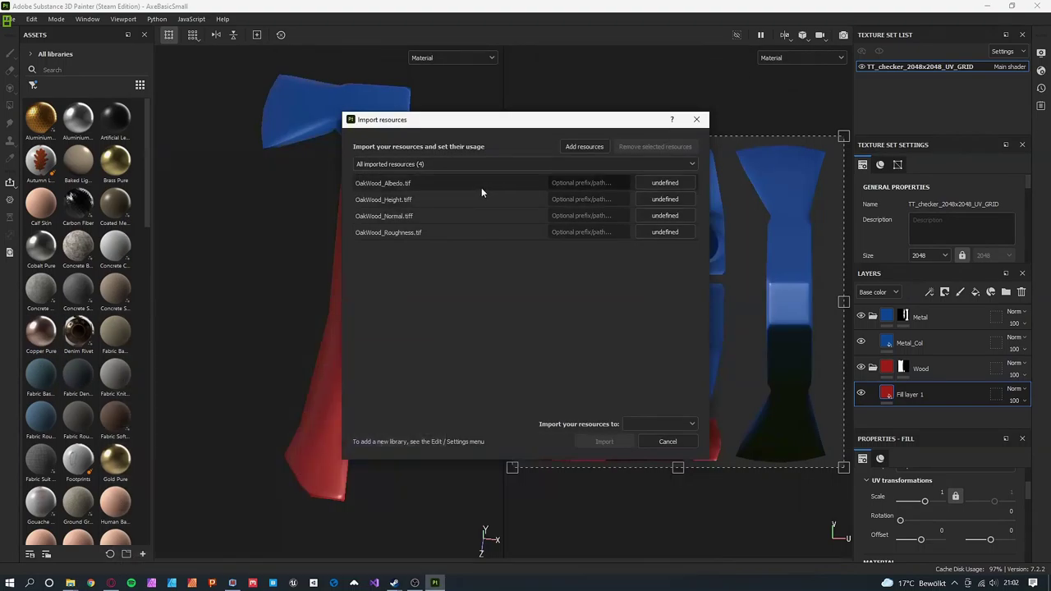
click(665, 182)
click(665, 199)
click(693, 223)
click(665, 231)
click(693, 262)
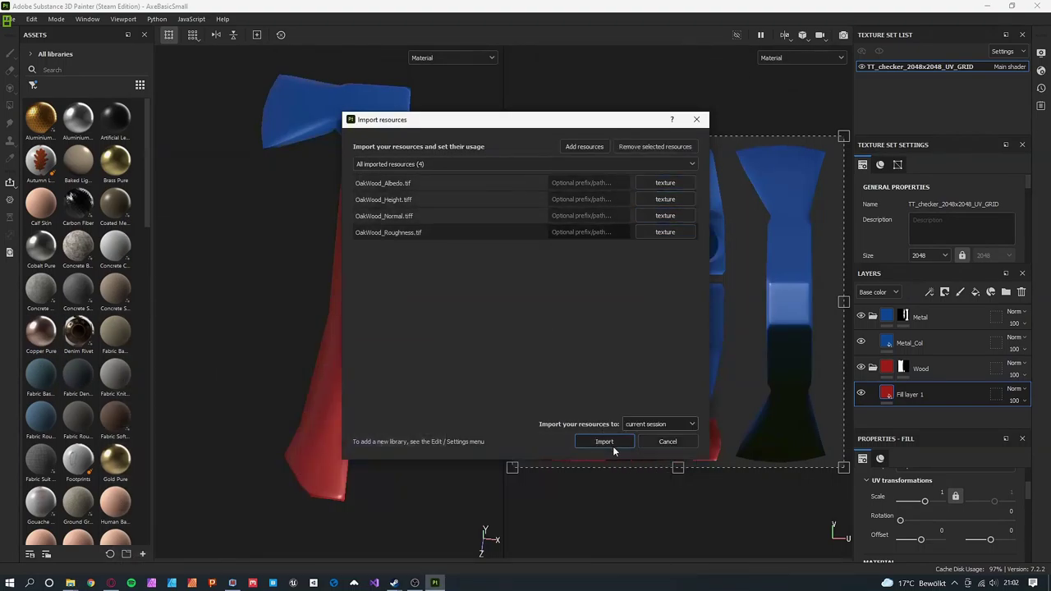
click(592, 447)
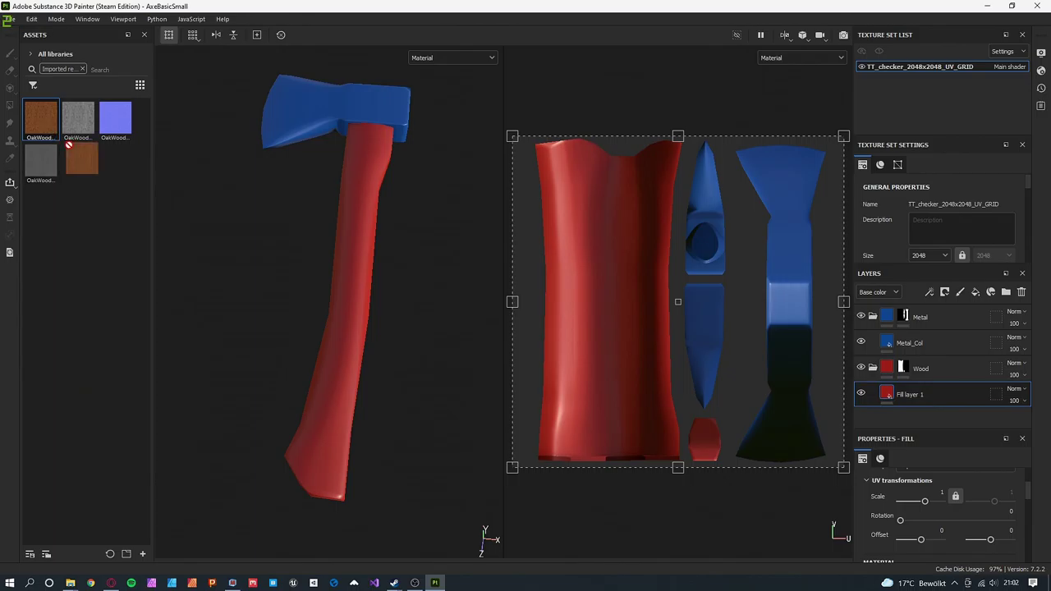
Step: Use OakWood_Albedo as Fill layer 1's base colour and stretch the grain tiling on the handle
drag(69, 145, 889, 395)
scroll(943, 501, down, 3)
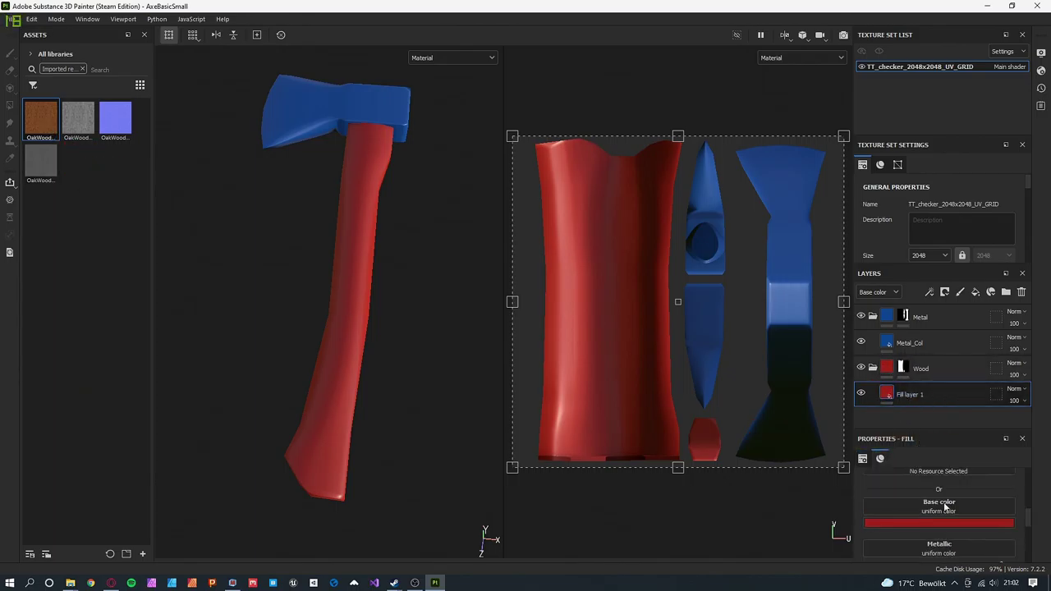
drag(950, 506, 924, 501)
scroll(943, 489, up, 3)
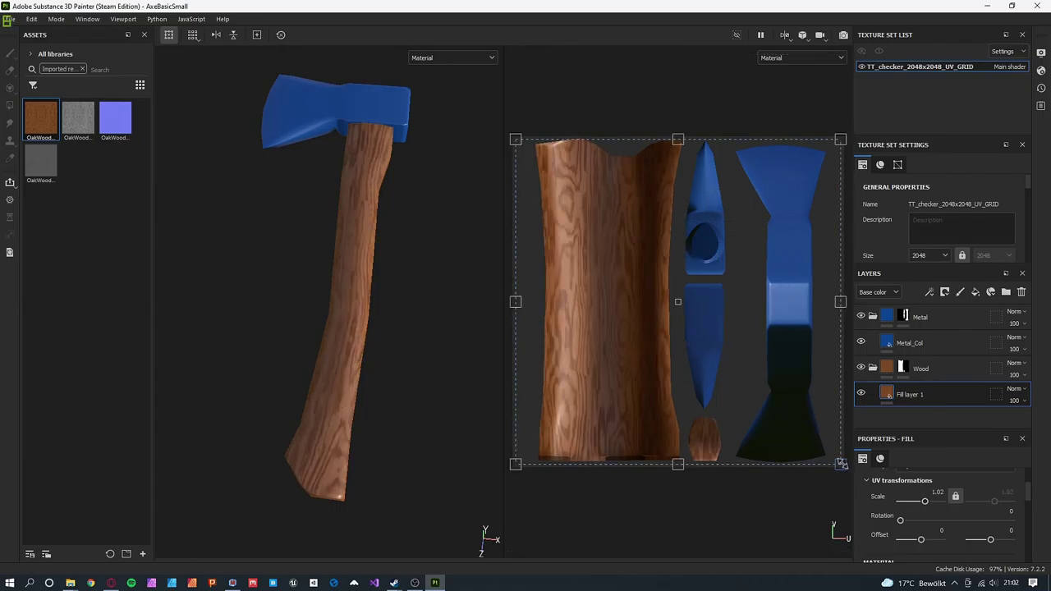
drag(841, 464, 836, 490)
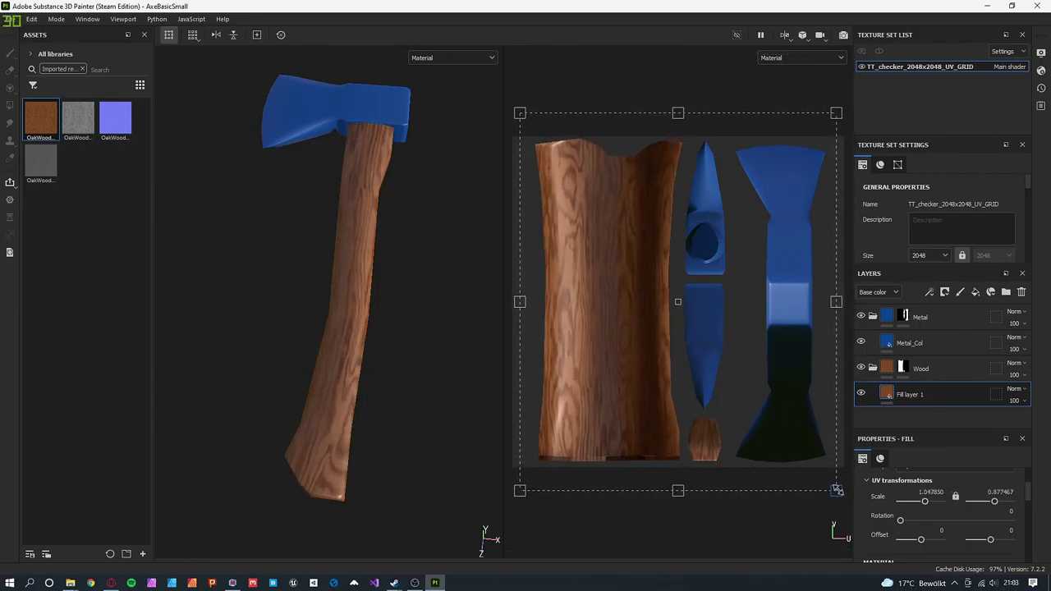
Step: Plug OakWood_Roughness and OakWood_Normal into the wood fill's roughness and normal channels
scroll(945, 509, down, 3)
scroll(945, 509, down, 3)
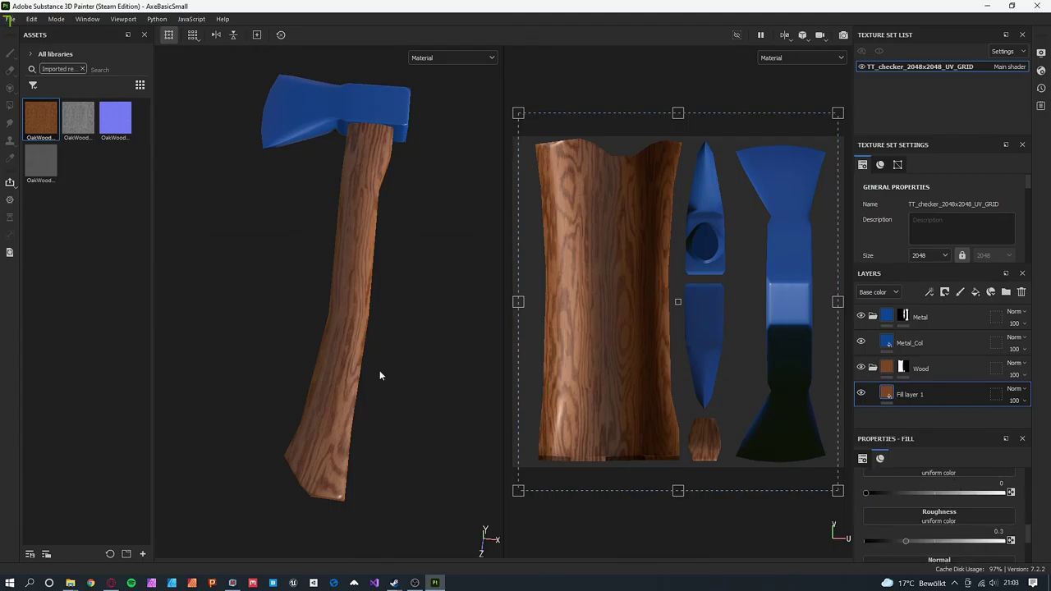
drag(334, 326, 945, 519)
mouse_move(369, 368)
alt+mouse_down()
mouse_move(361, 240)
mouse_move(364, 296)
alt+mouse_up()
drag(115, 119, 930, 488)
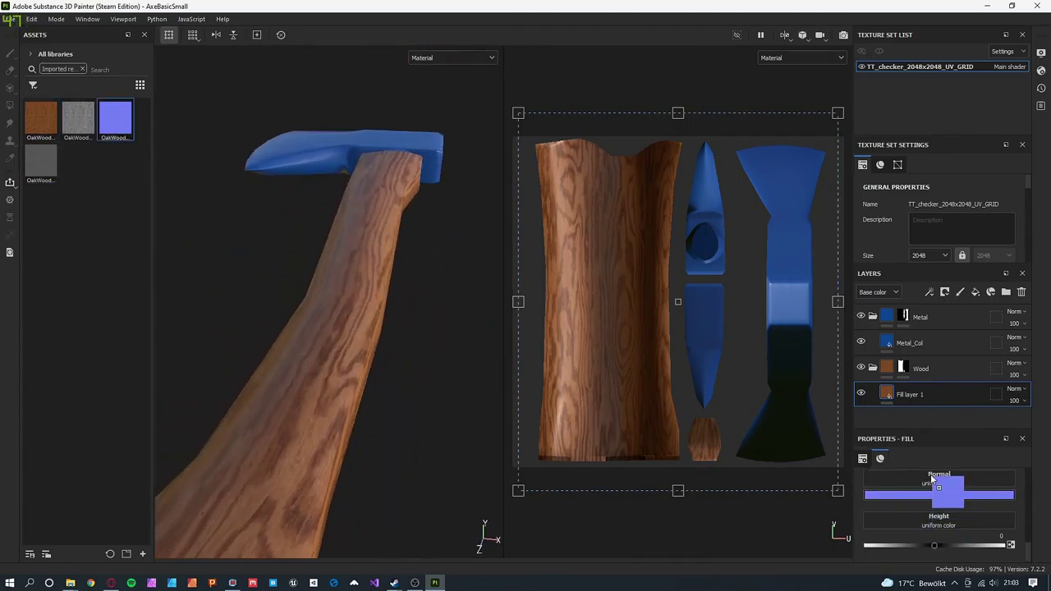
alt+drag(403, 423, 410, 333)
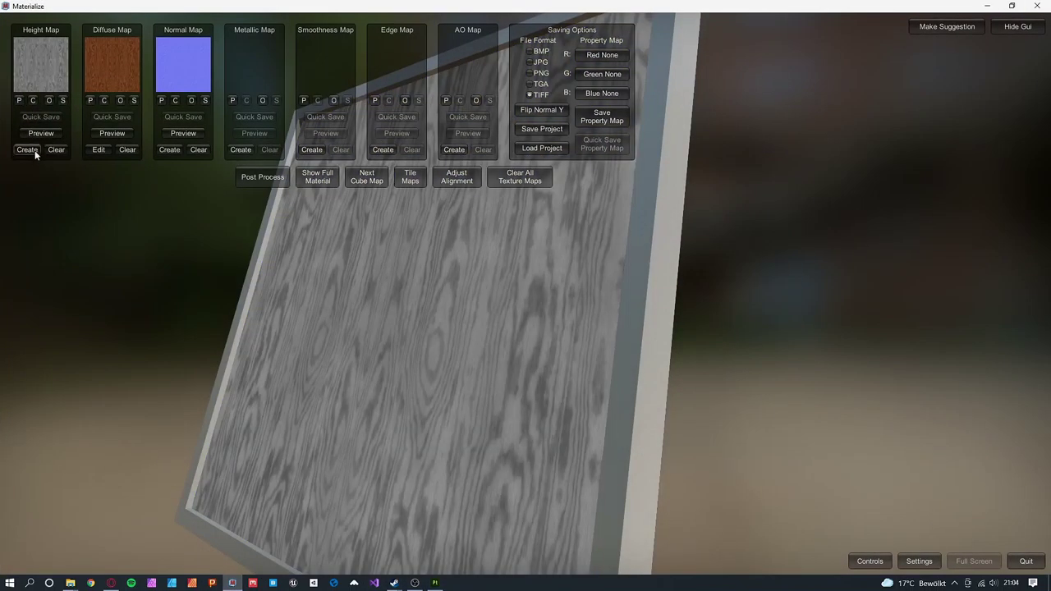
click(27, 149)
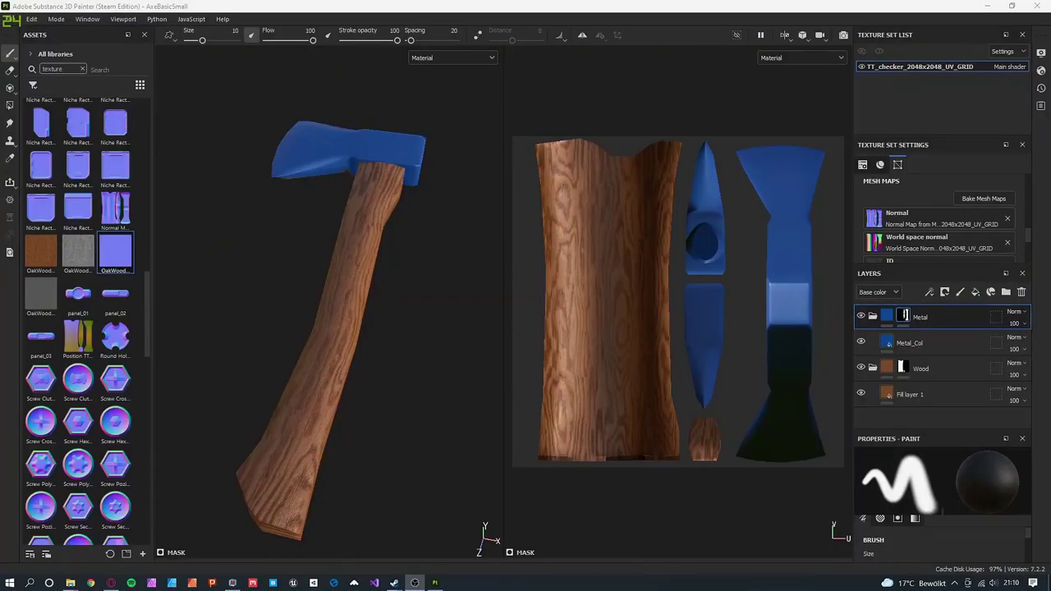
Step: Move Metal_Col into the Metal folder and add a Brushed_Metal folder with a named fill layer
drag(903, 343, 874, 318)
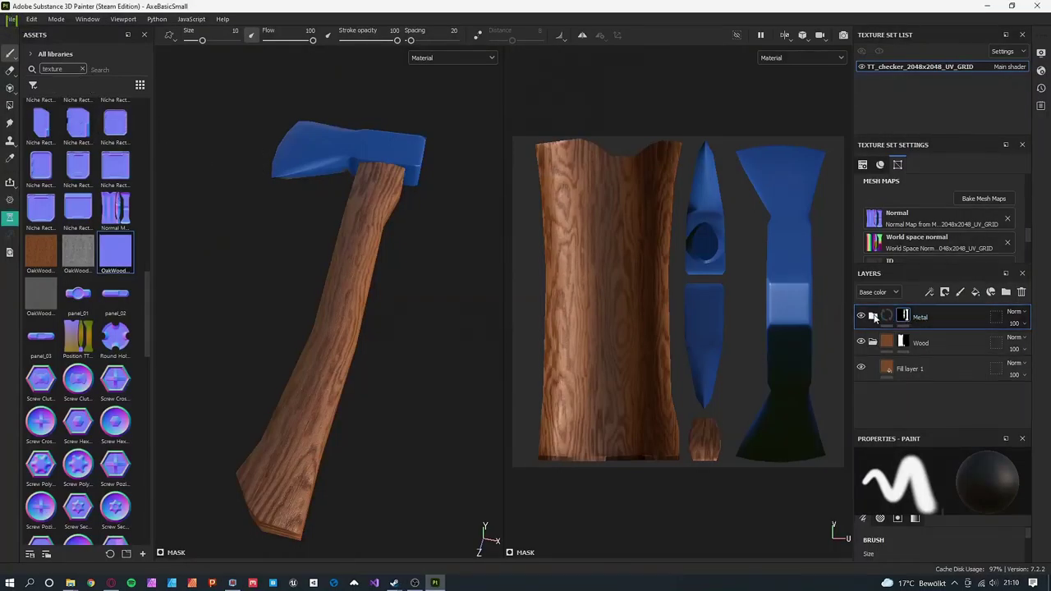
key(ctrl+g)
text(Brushed_Metal)
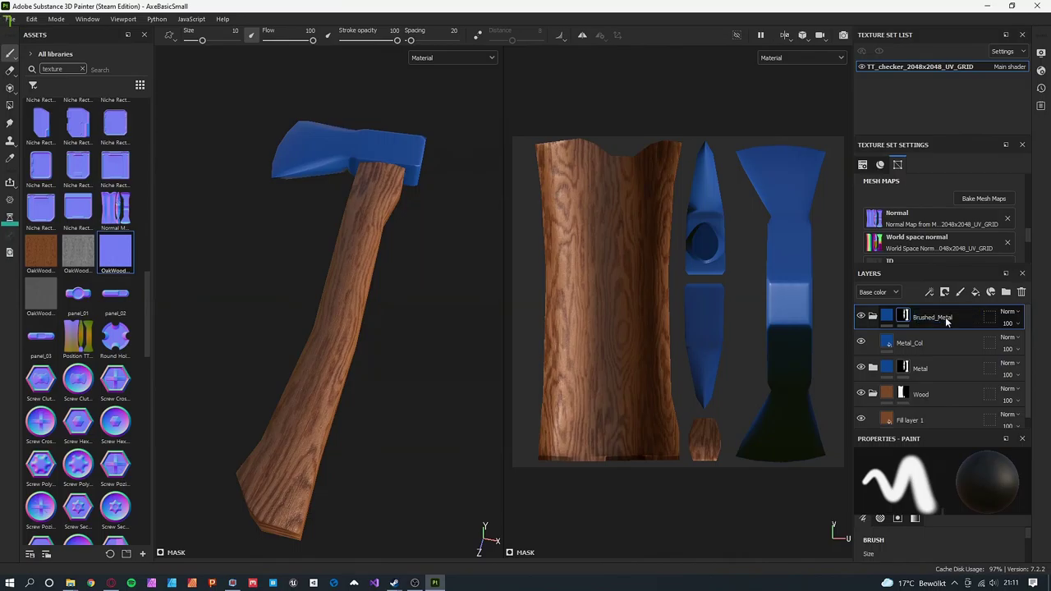
double_click(911, 342)
text(Brushes)
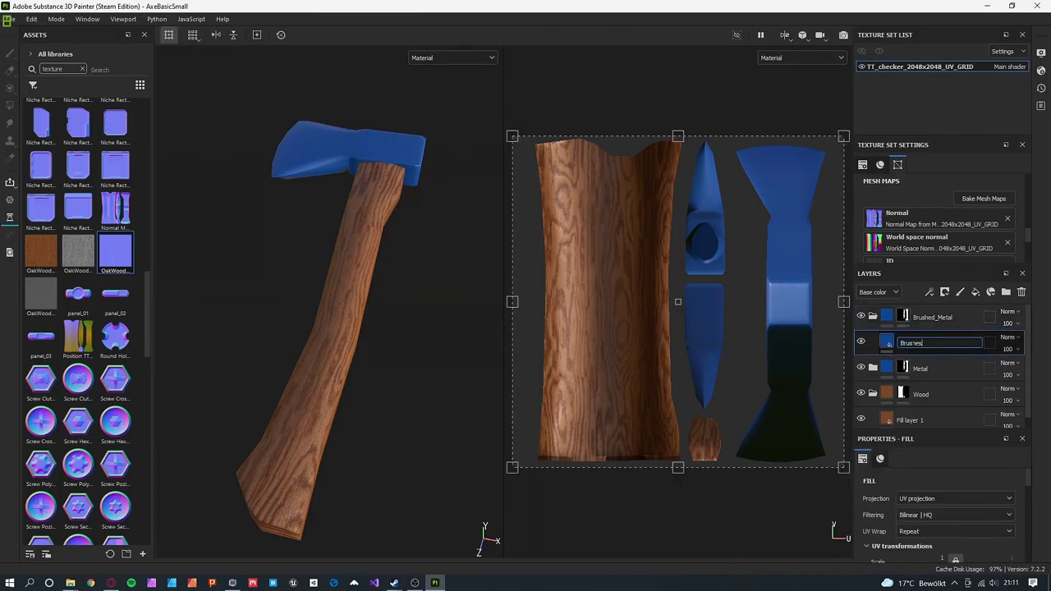
key(Return)
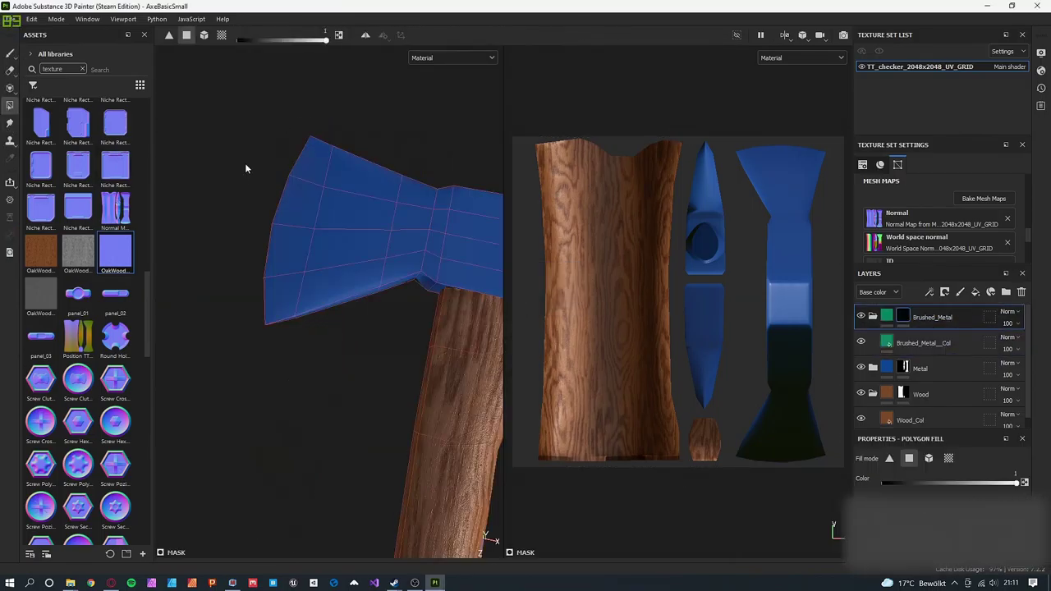
Step: Frame the axe head edge-on and select the Brushed_Metal_Col fill layer for painting
mouse_move(314, 162)
alt+mouse_down()
mouse_move(243, 332)
mouse_move(312, 222)
mouse_move(323, 145)
mouse_move(354, 251)
mouse_move(361, 346)
alt+mouse_up()
alt+middle_drag(361, 346, 320, 346)
key(1)
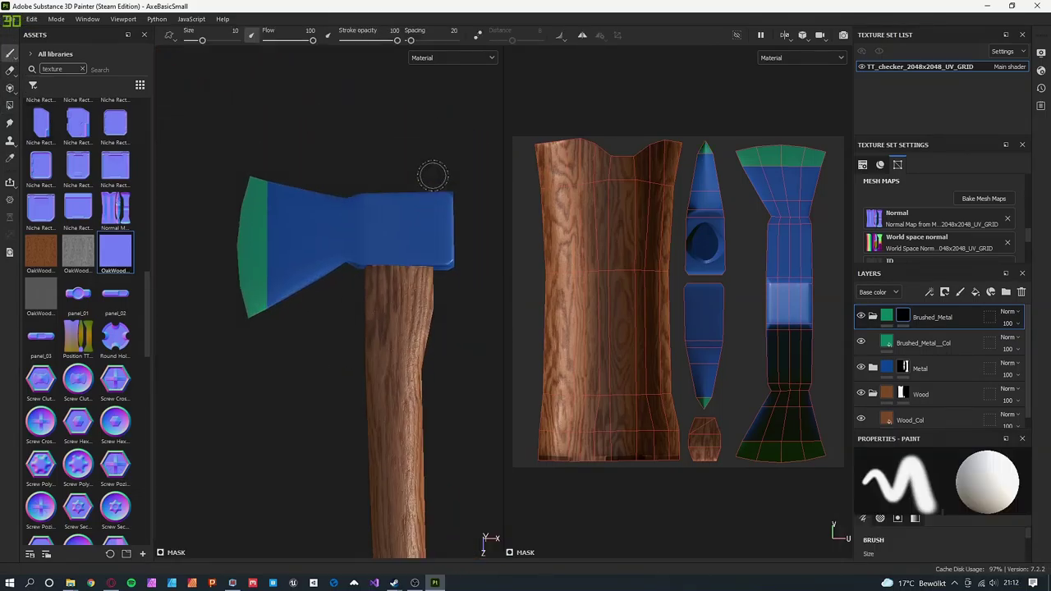
click(920, 345)
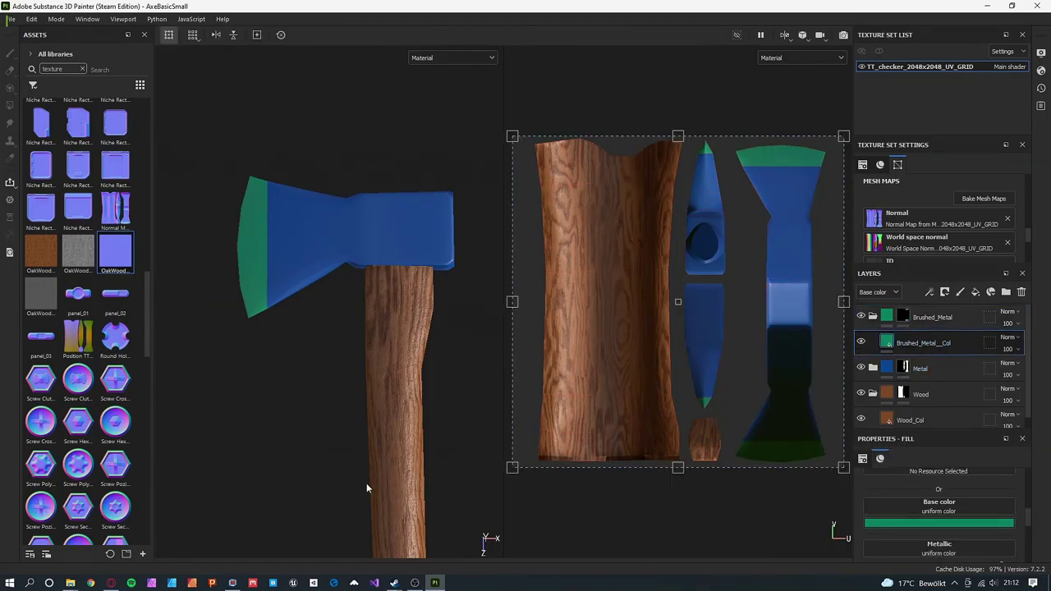
Step: Download the 1K albedo, normal and roughness maps of Brushed Aluminum 1 from textures.com
click(110, 583)
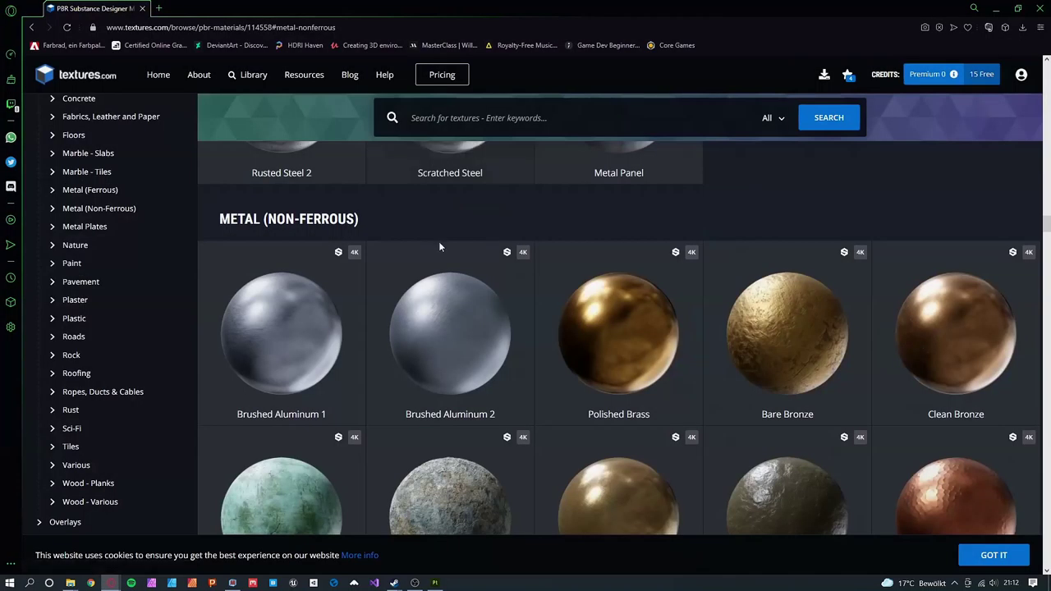
click(329, 362)
click(973, 329)
click(973, 328)
scroll(742, 340, down, 4)
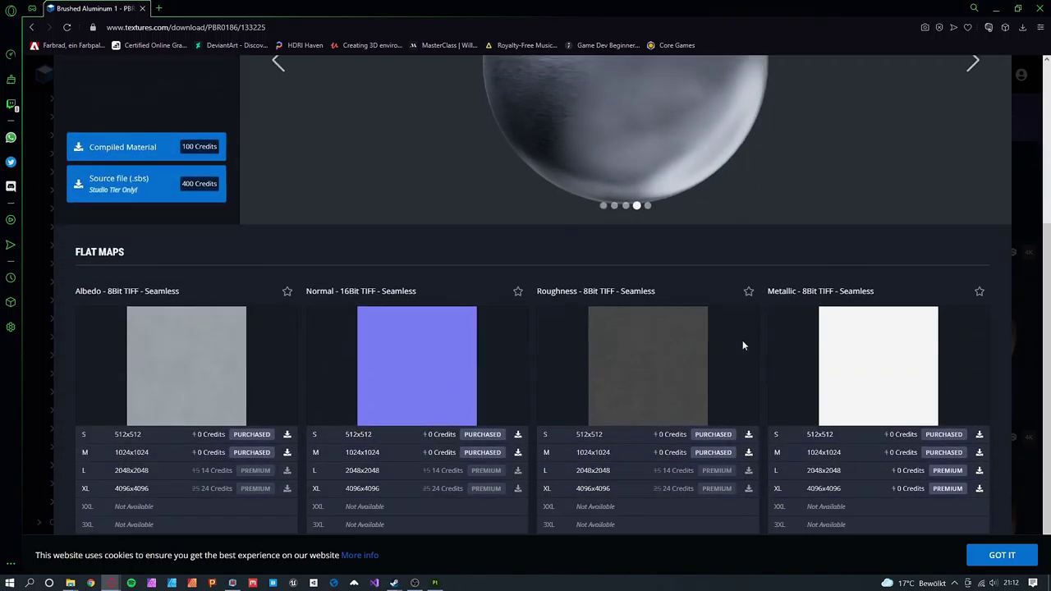
click(286, 403)
click(518, 403)
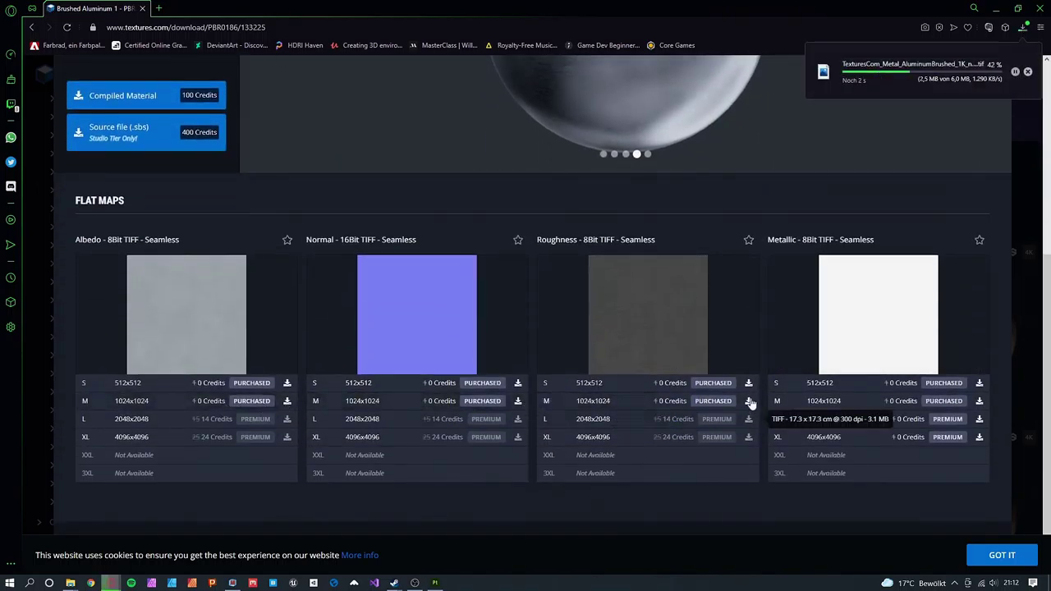
click(749, 402)
click(78, 583)
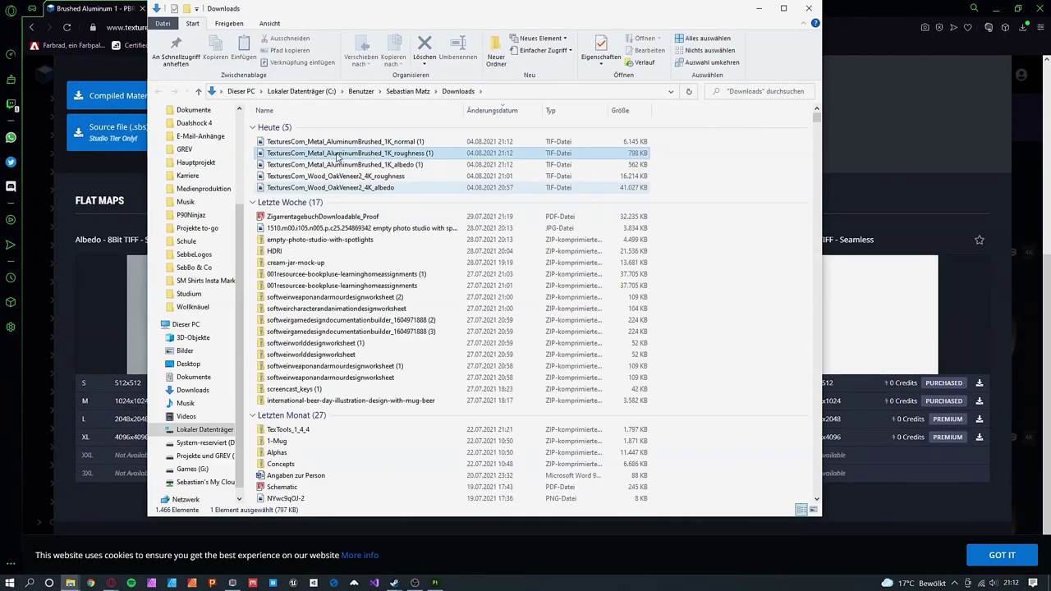
Step: Copy the downloaded aluminium TIFFs into the project's Textures folder
key(ctrl+c)
click(759, 8)
click(36, 545)
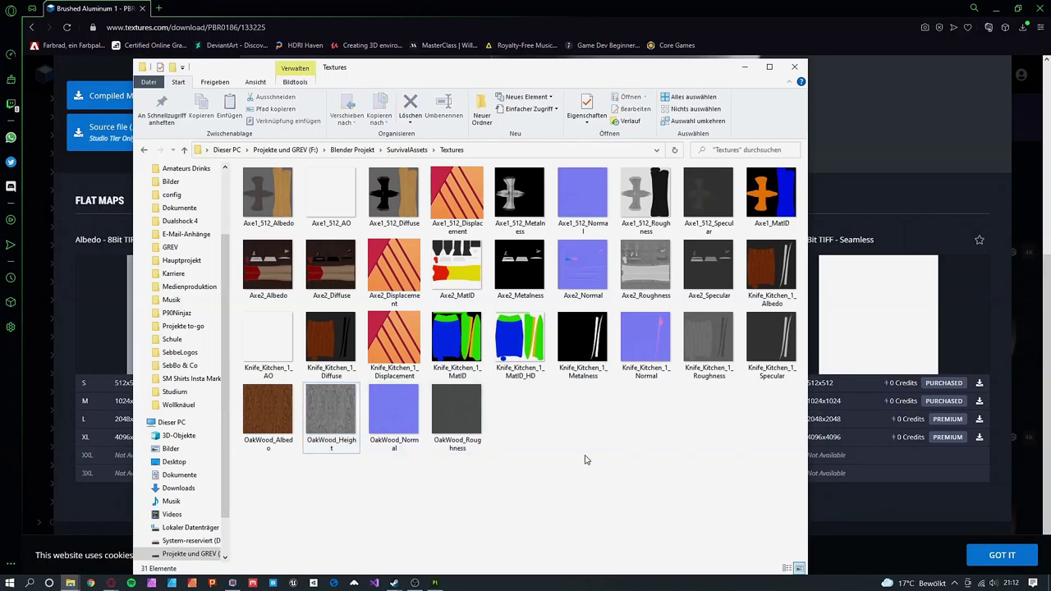
key(ctrl+v)
Step: Rename the TIFFs BrushedAluminium_Albedo, BrushedAluminium_Normal and BrushedAluminium_Roughness
right_click(523, 428)
click(563, 399)
text(Bru)
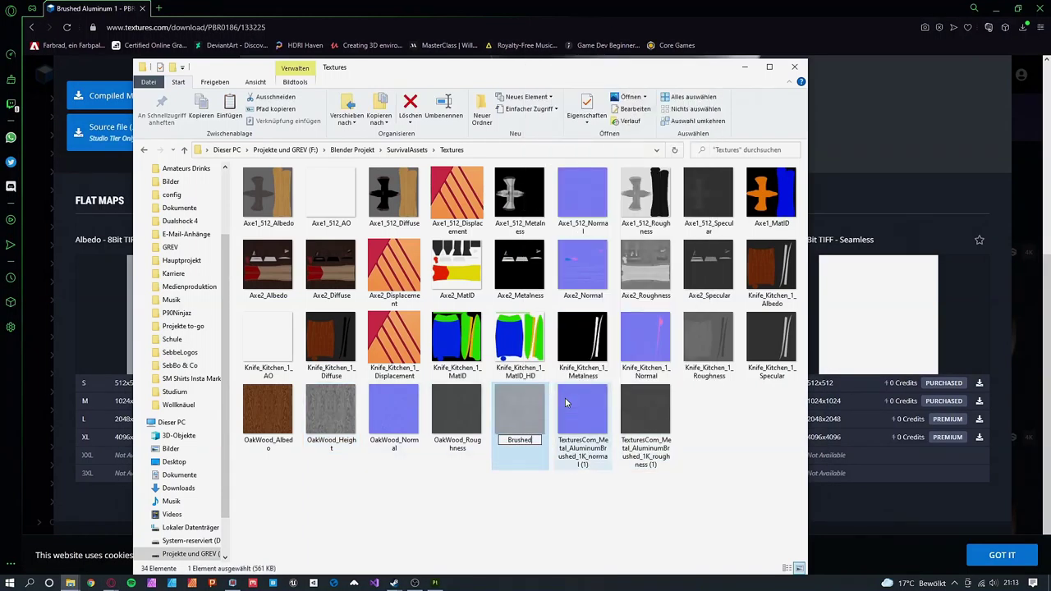
text(shedAluminium_Albedo)
key(Tab)
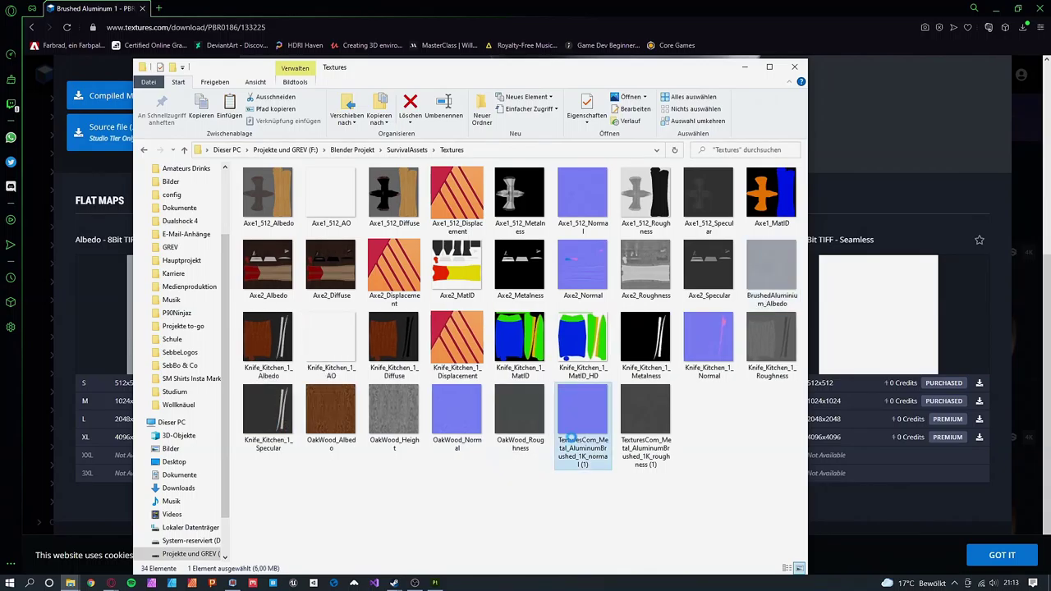
text(BrushedAluminium_Normal)
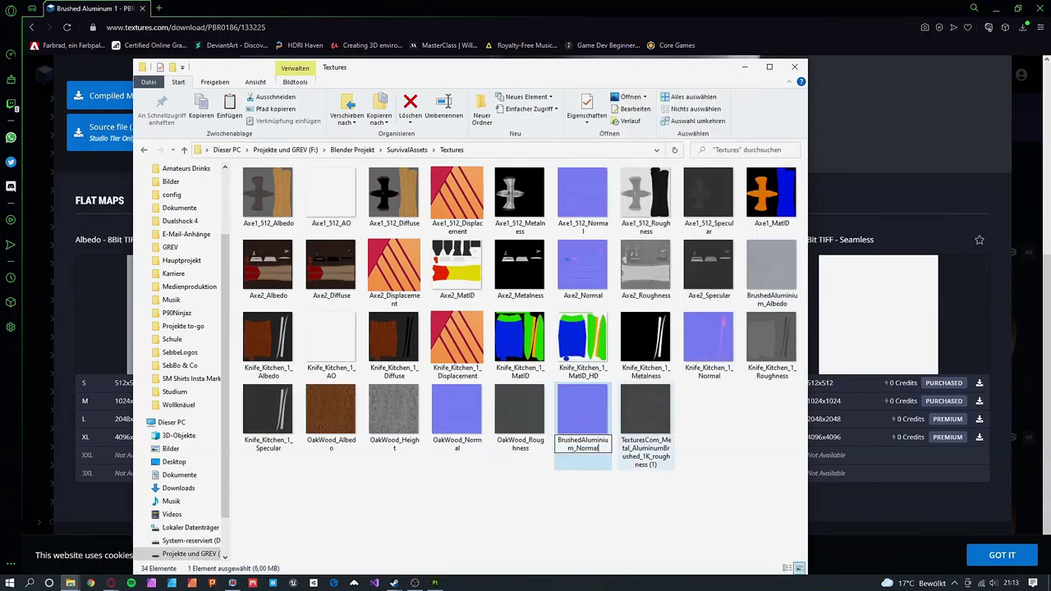
key(Tab)
text(Brushed)
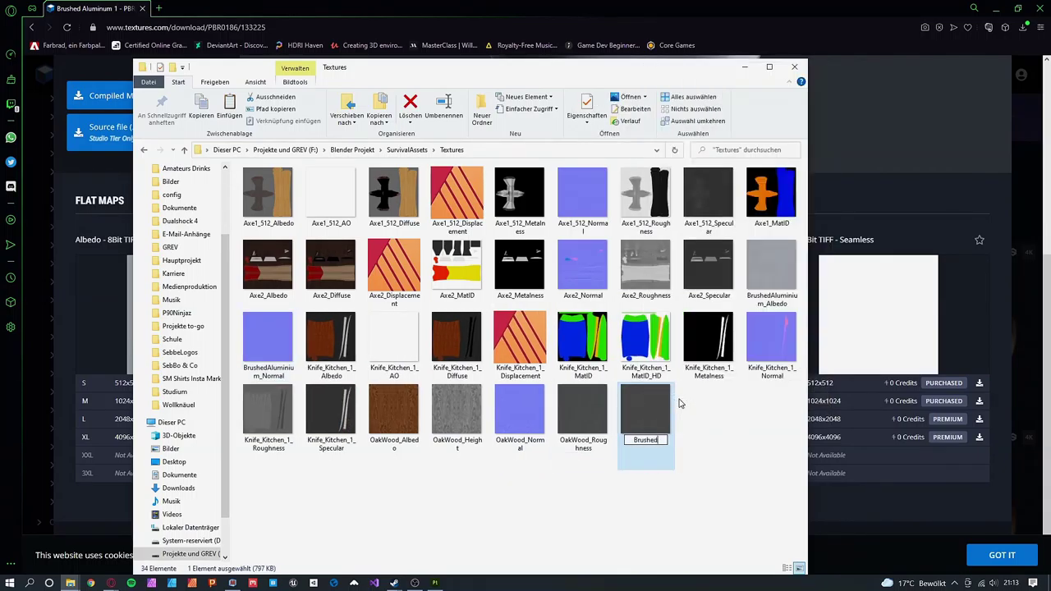
text(ness)
key(Return)
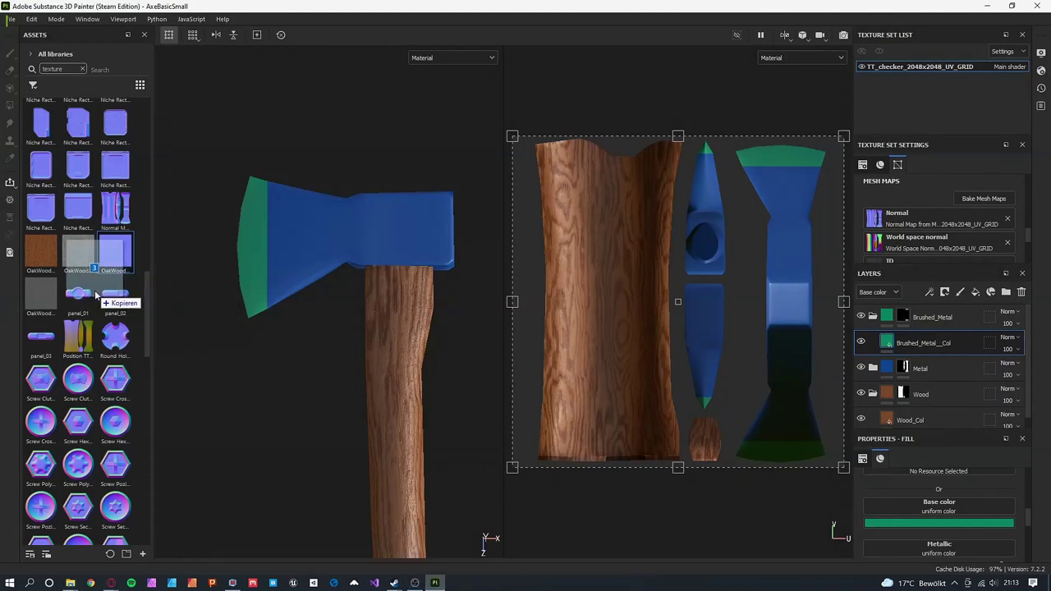
Step: Import the three brushed aluminium TIFFs into the current Painter session
drag(441, 584, 83, 296)
click(665, 215)
click(659, 423)
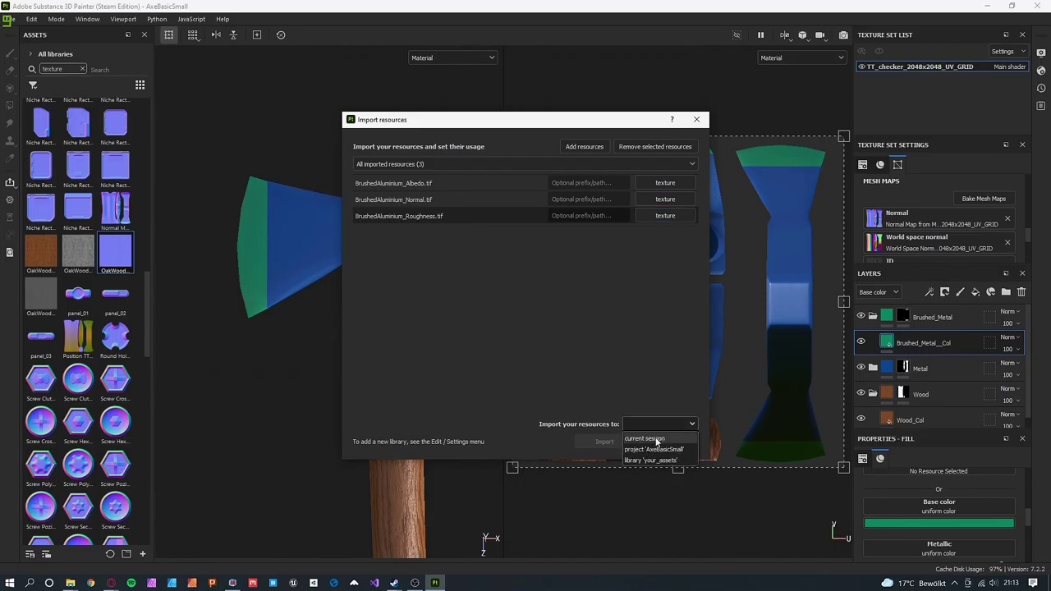
click(661, 451)
click(604, 441)
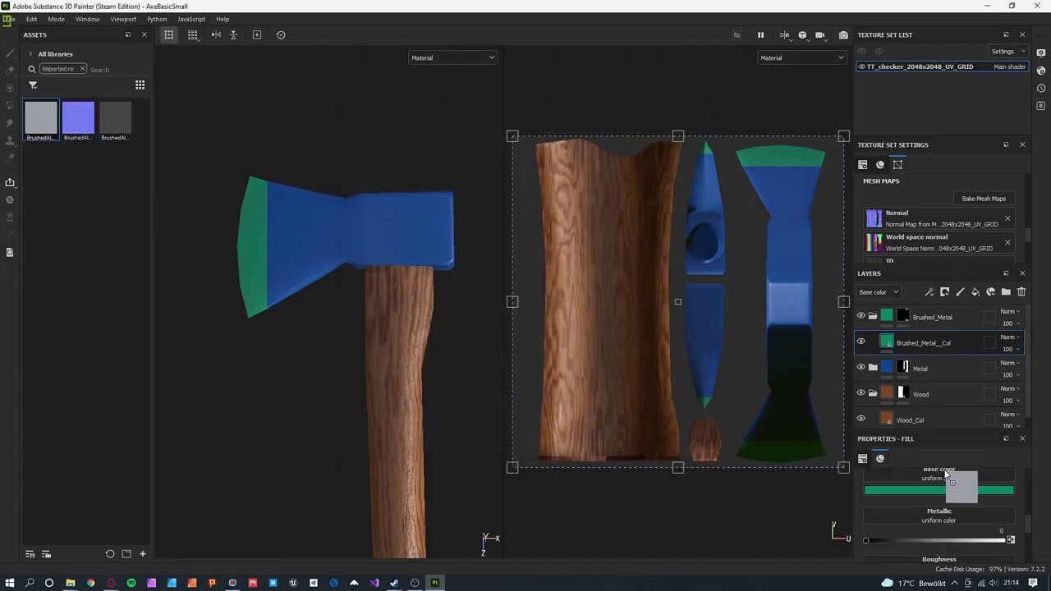
Step: Assign the aluminium albedo, normal and roughness maps to the fill layer's matching channels
drag(43, 124, 942, 483)
scroll(283, 332, up, 3)
drag(78, 119, 936, 509)
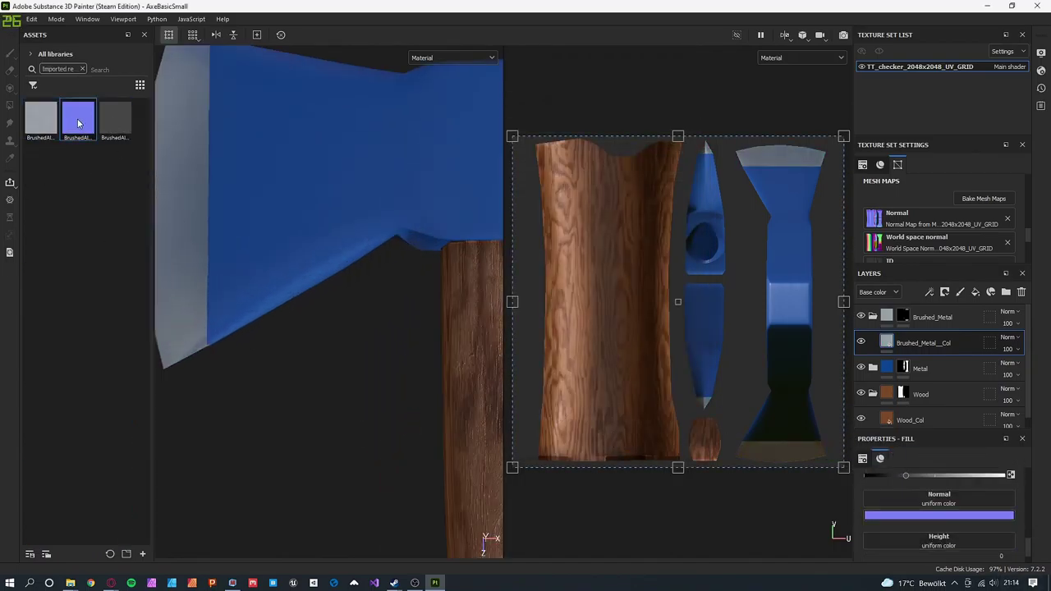
scroll(985, 525, down, 2)
drag(114, 119, 955, 485)
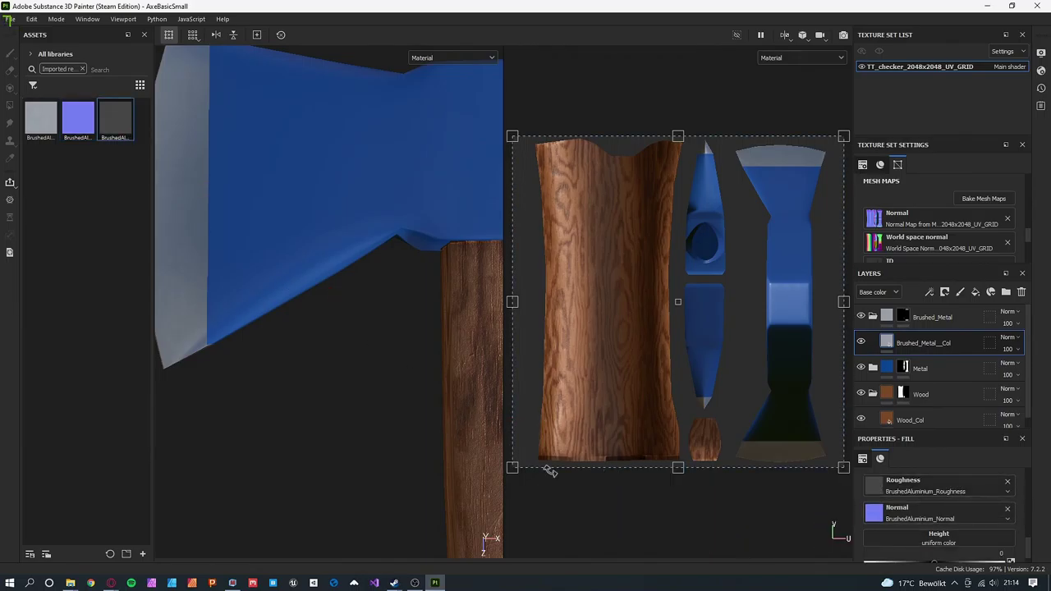
scroll(230, 304, down, 2)
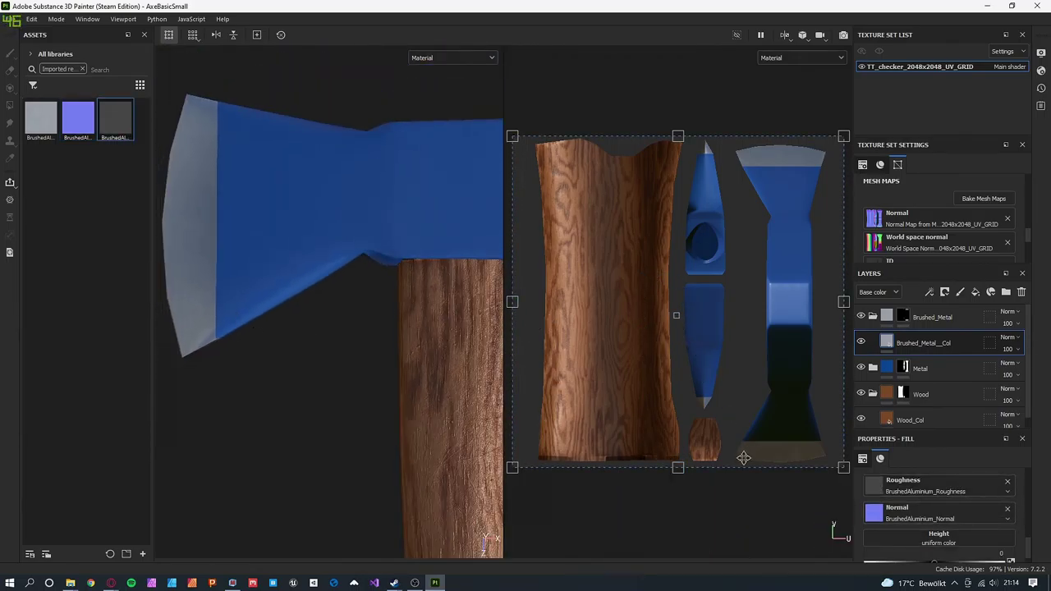
scroll(944, 509, down, 3)
scroll(944, 509, down, 2)
Step: Set the texture UV rotation to 90, then test and remove a roughness height map
drag(899, 521, 928, 522)
mouse_move(299, 338)
alt+mouse_down()
mouse_move(326, 289)
mouse_move(294, 265)
alt+mouse_up()
scroll(987, 512, down, 2)
scroll(987, 512, down, 2)
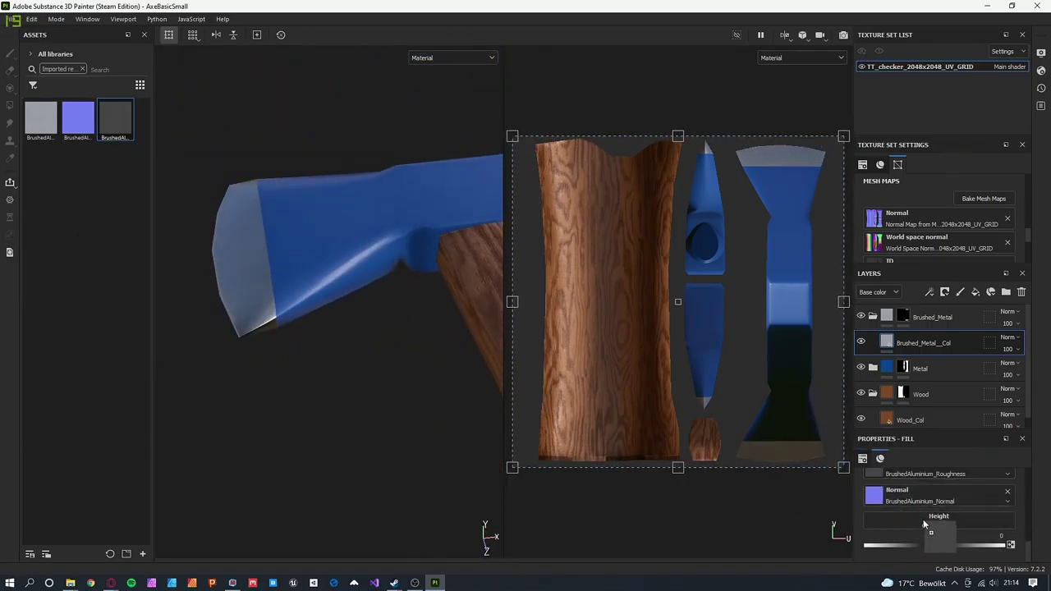
drag(925, 522, 928, 526)
mouse_move(335, 381)
alt+mouse_down()
mouse_move(273, 401)
mouse_move(372, 243)
mouse_move(331, 387)
mouse_move(321, 345)
mouse_move(385, 383)
mouse_move(317, 375)
mouse_move(304, 361)
alt+mouse_up()
click(1007, 540)
click(873, 316)
click(873, 342)
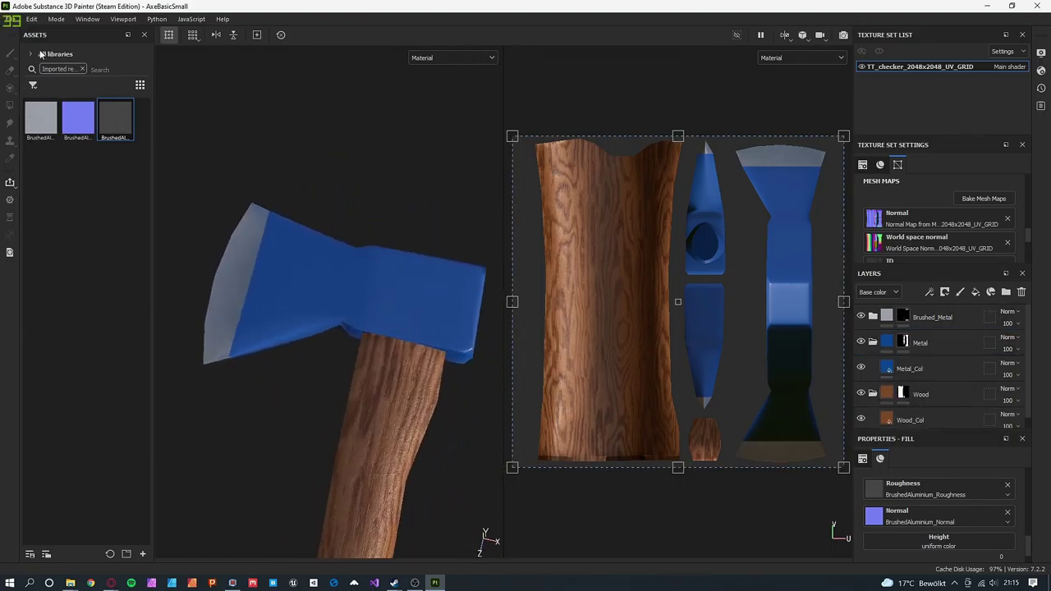
Step: Search all assets for 'iron' and apply the Iron Forged material to the axe head
click(82, 69)
text(metal)
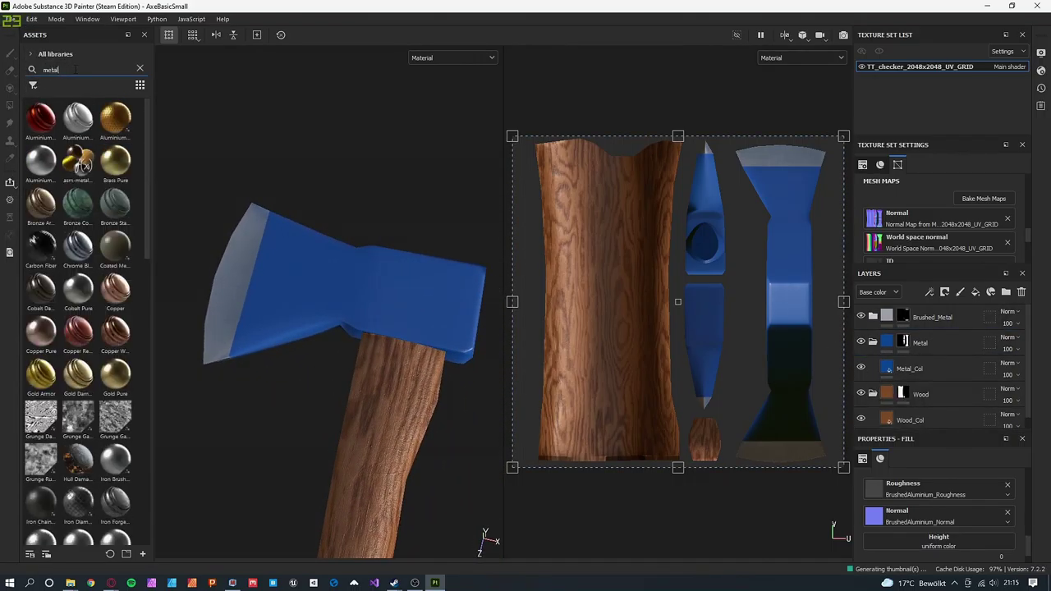
scroll(93, 305, down, 5)
key(BackSpace)
key(BackSpace)
key(BackSpace)
text(iron)
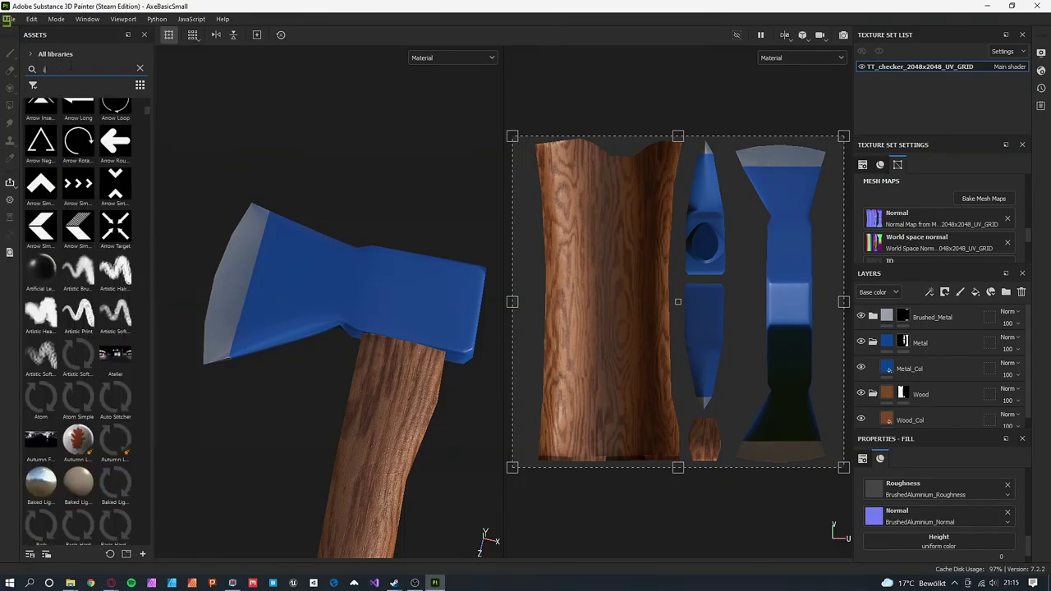
scroll(139, 369, down, 5)
scroll(135, 382, down, 2)
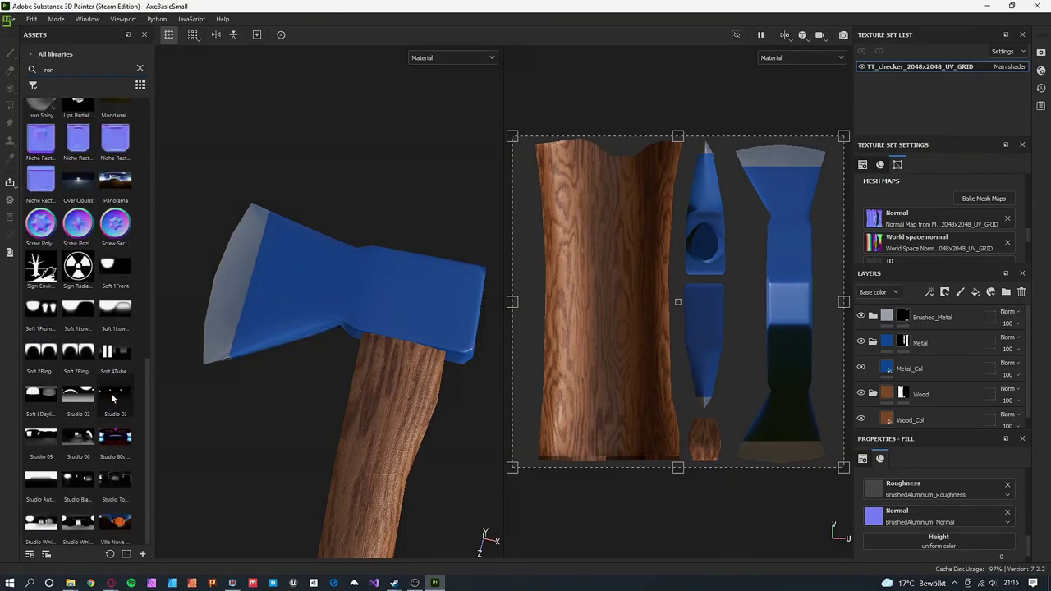
scroll(131, 394, up, 10)
scroll(127, 390, down, 5)
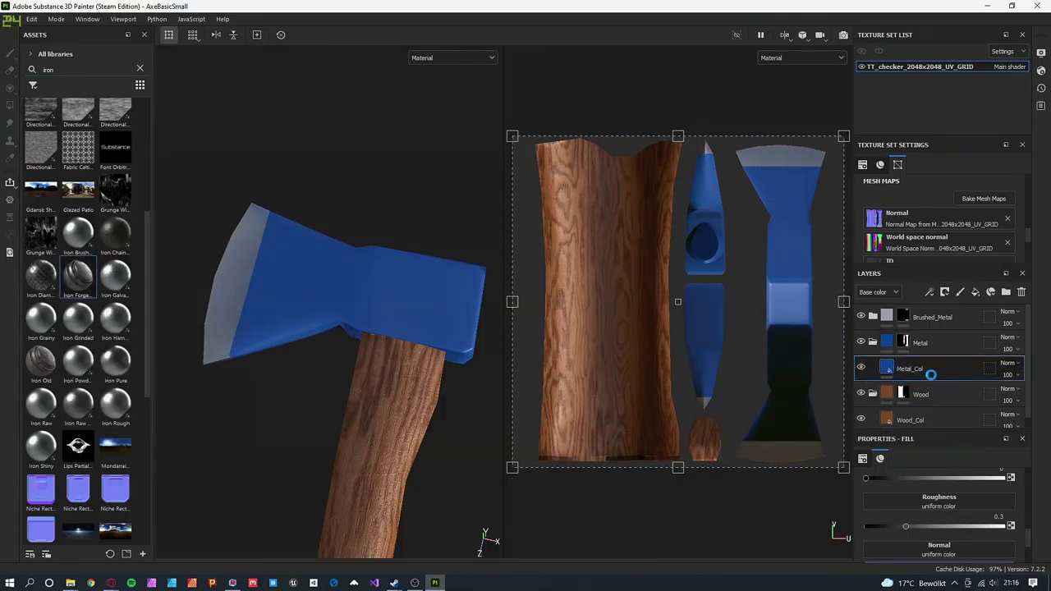
drag(930, 374, 928, 371)
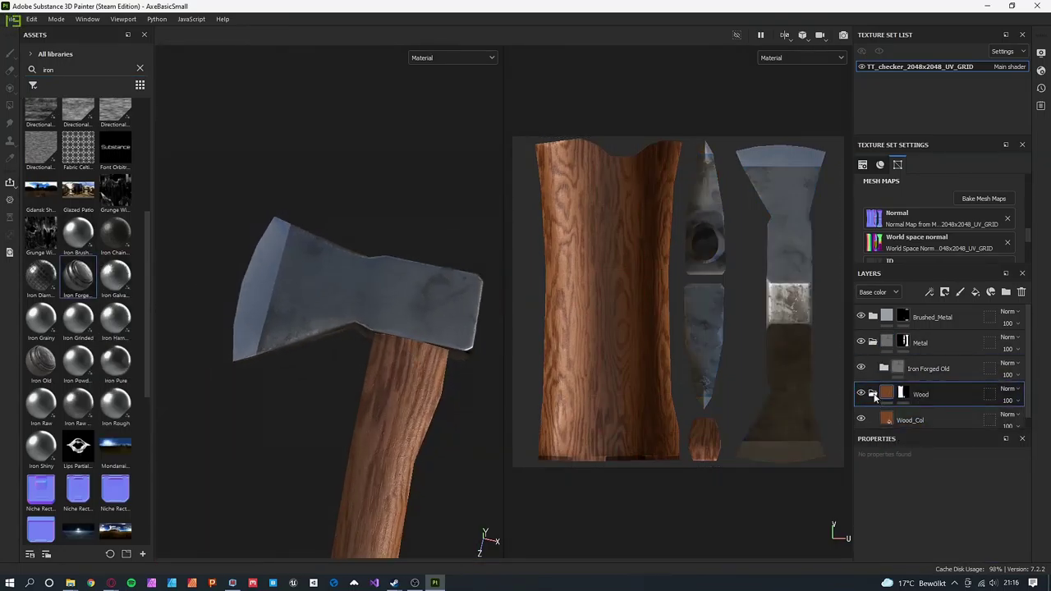
Step: Enable colour on the Iron Forged Old Sharpen layer and set it to dark grey
click(883, 369)
click(876, 493)
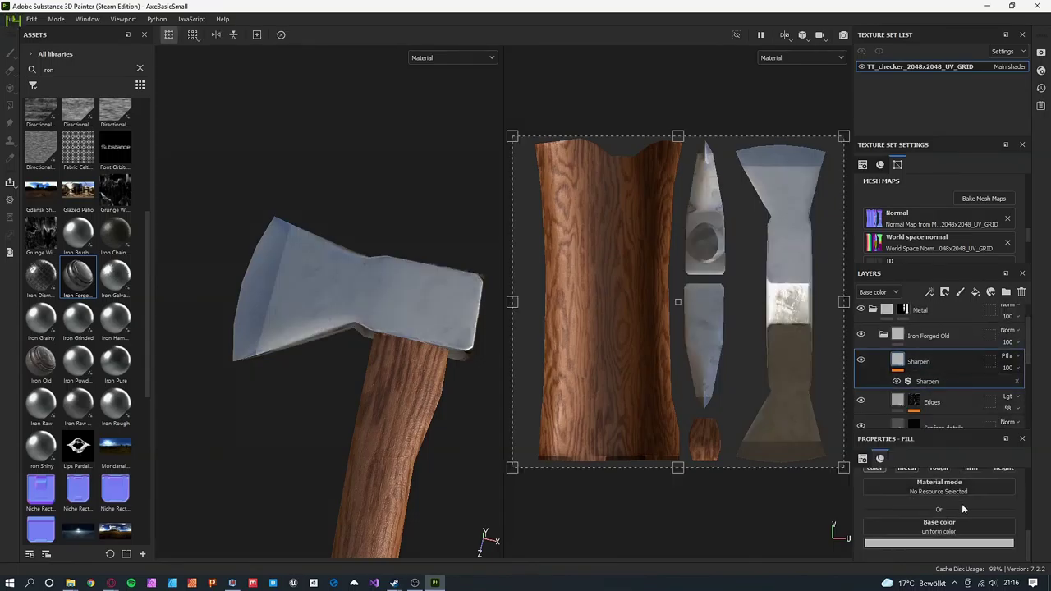
click(938, 543)
click(896, 496)
Step: Set the iron UV tiling scale to about 2.81 and name a wood layer Wood_Wear_Col
alt+drag(448, 459, 400, 358)
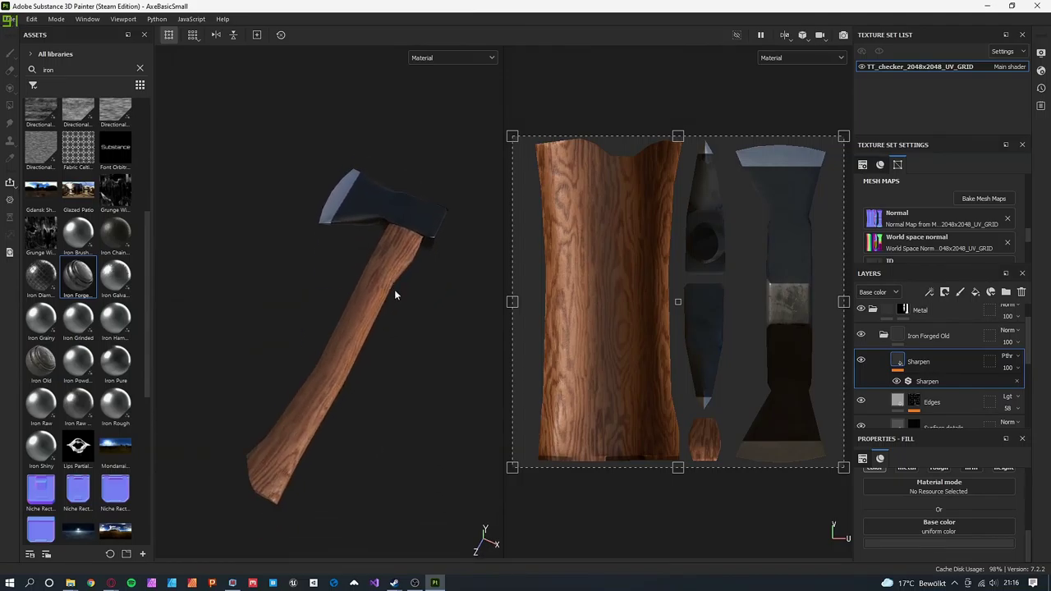
alt+drag(398, 353, 394, 291)
scroll(928, 511, down, 5)
drag(925, 488, 927, 488)
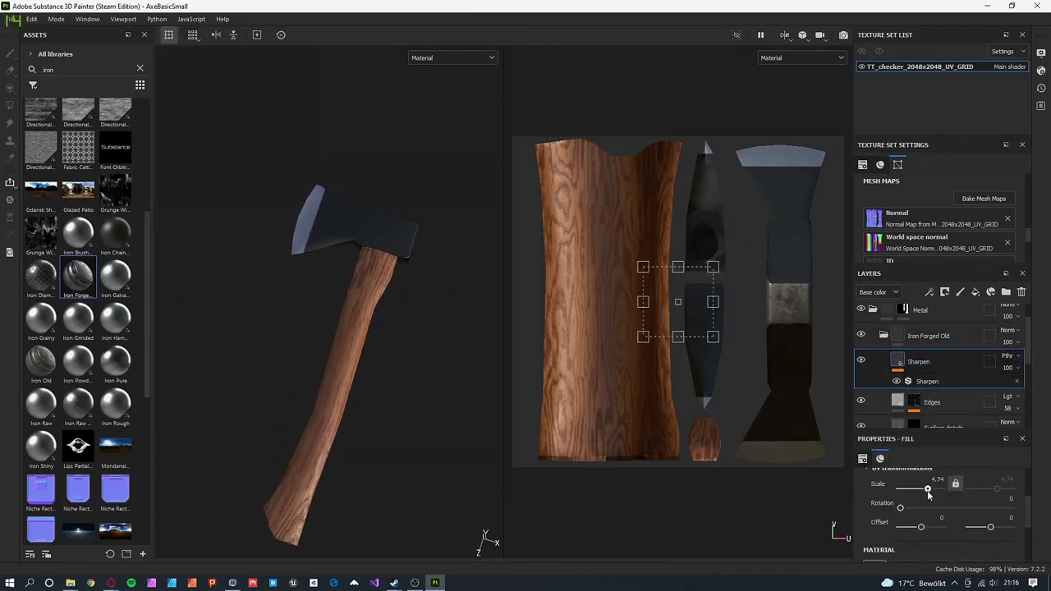
drag(722, 345, 736, 361)
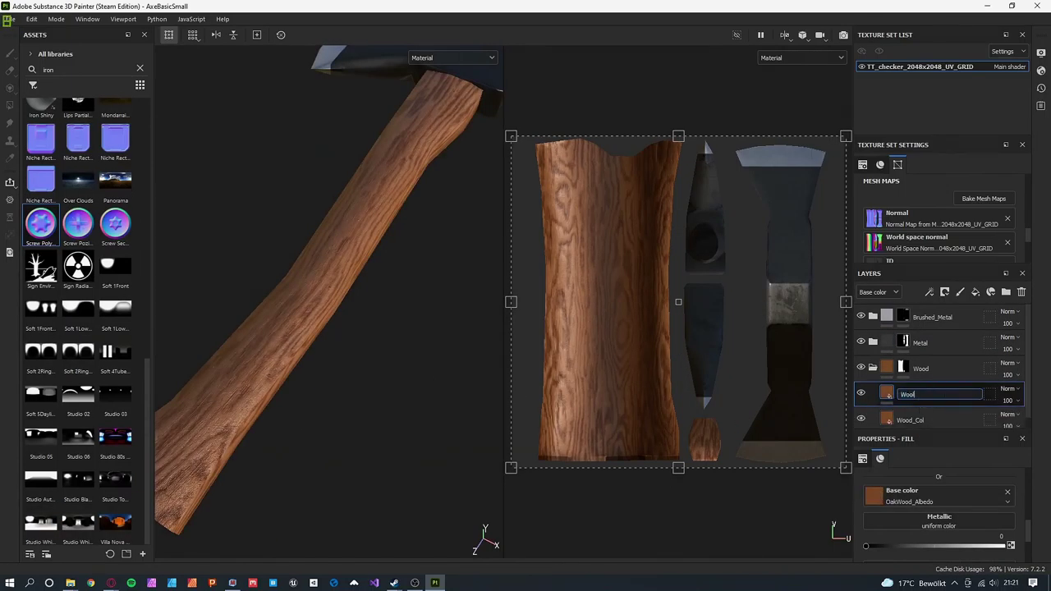
text(d_Wear_Col)
key(Return)
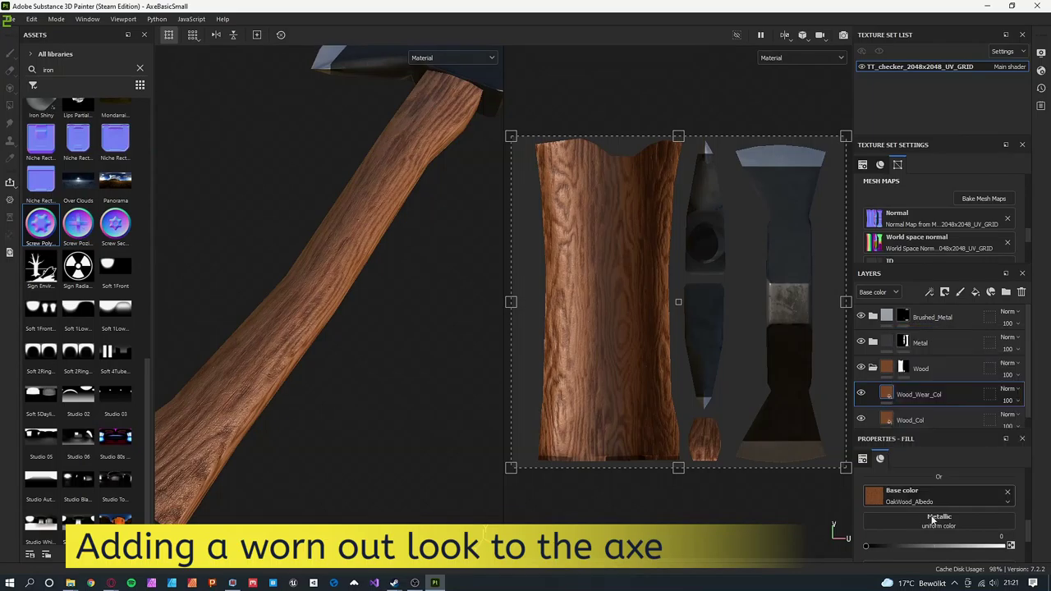
Step: Replace Wood_Wear_Col's oak base colour texture with a uniform light brown
click(1008, 491)
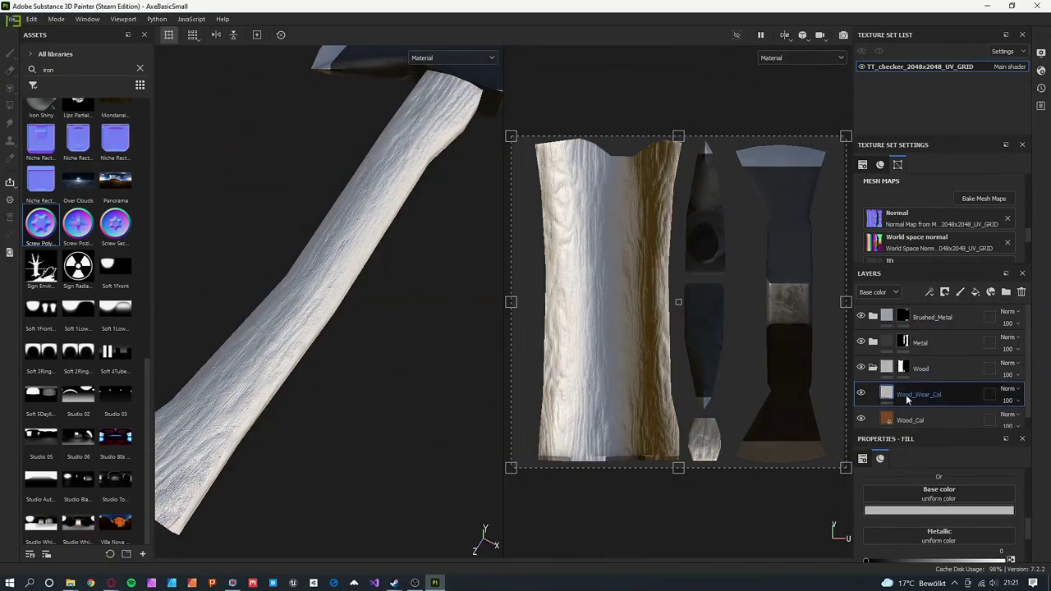
click(938, 510)
click(991, 383)
click(892, 409)
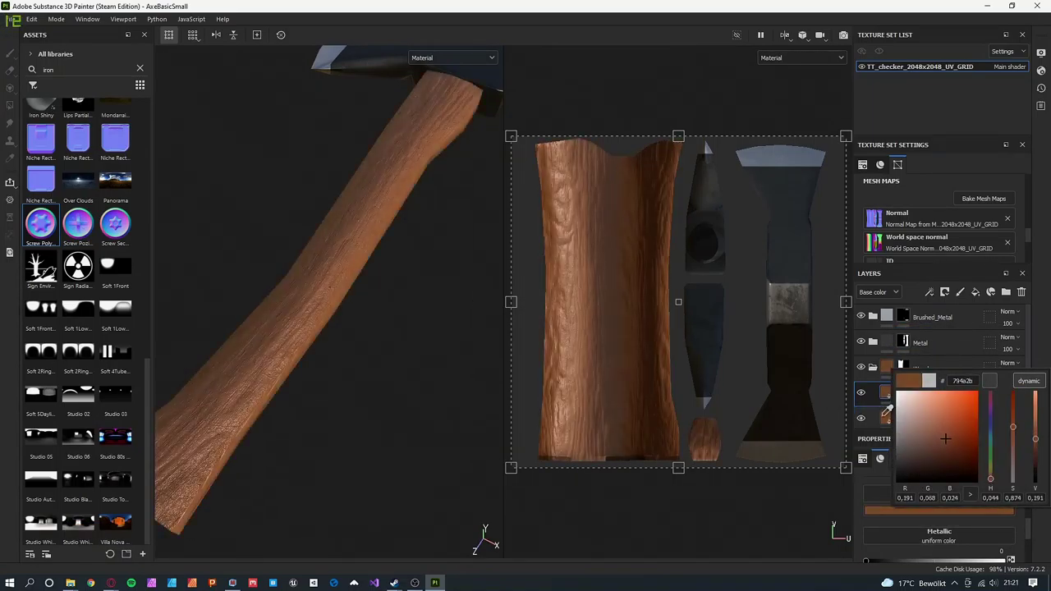
drag(1036, 439, 1036, 426)
click(1006, 402)
Step: Add a black mask to Wood_Wear_Col with a Mask Editor generator
right_click(1006, 402)
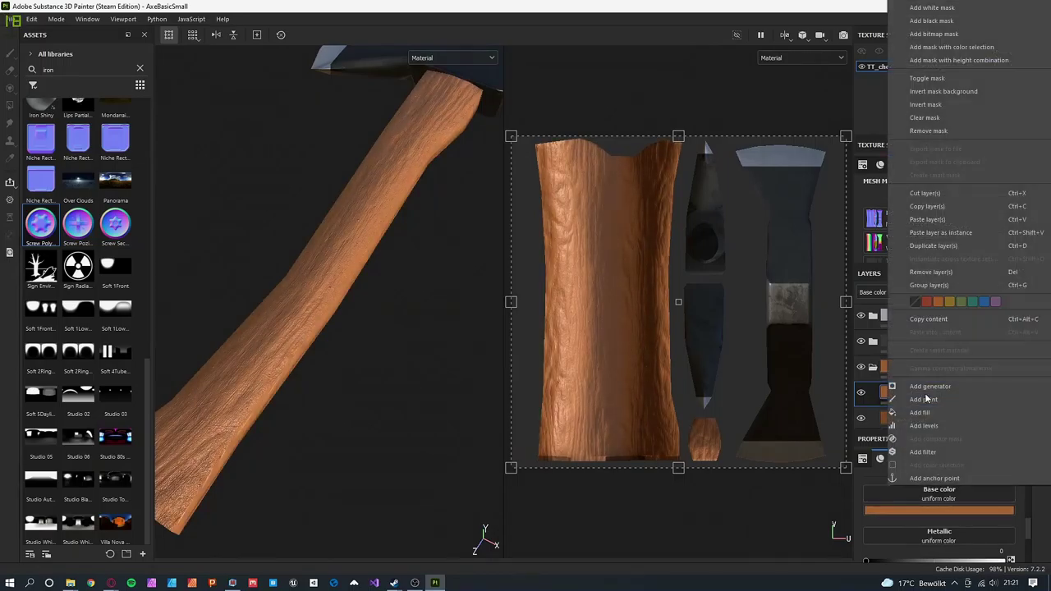
click(1007, 402)
right_click(942, 394)
click(944, 386)
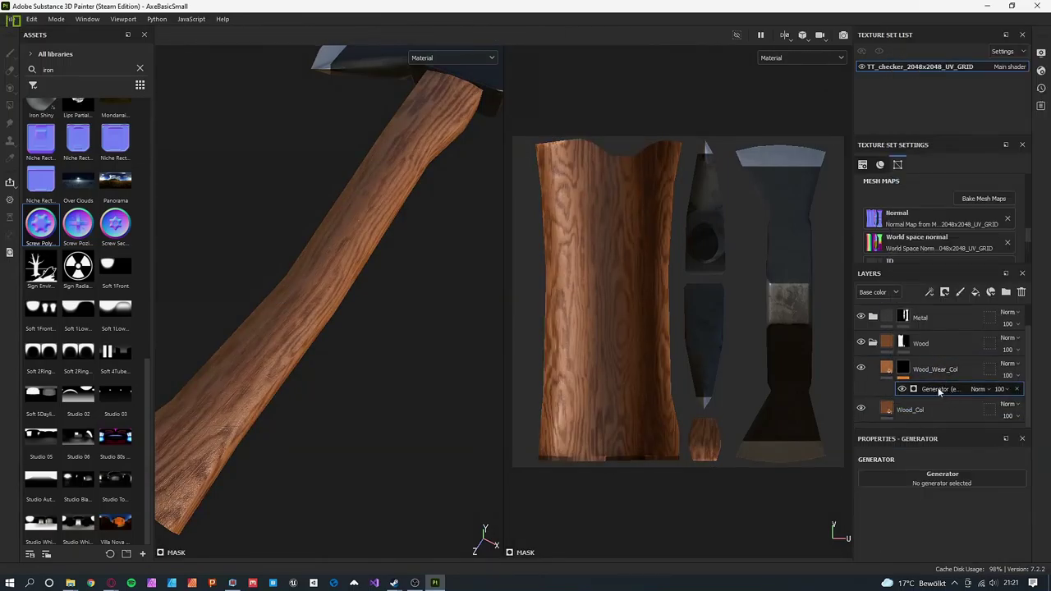
click(903, 369)
click(928, 388)
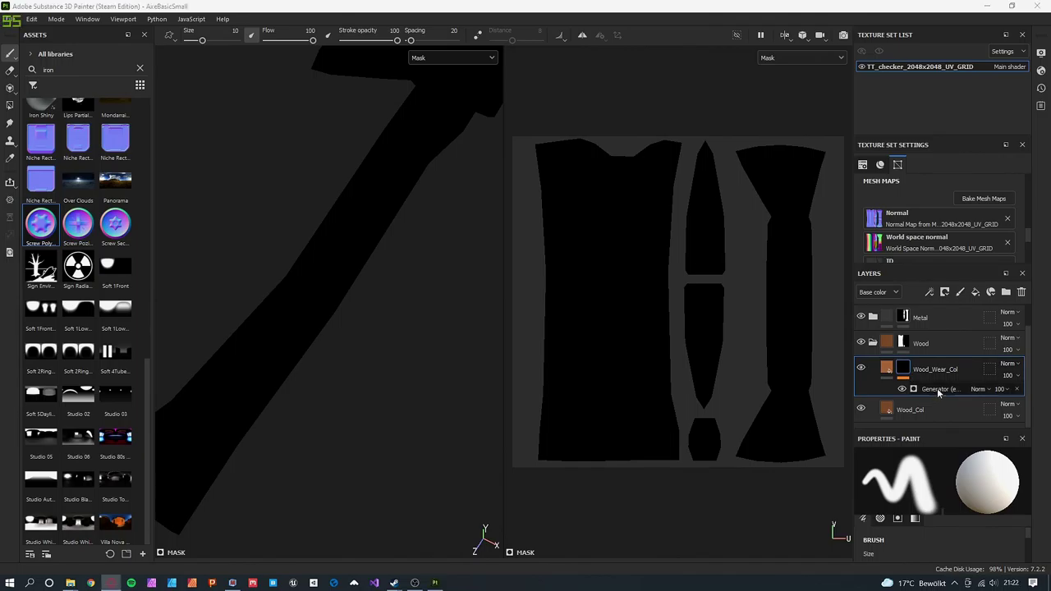
click(941, 423)
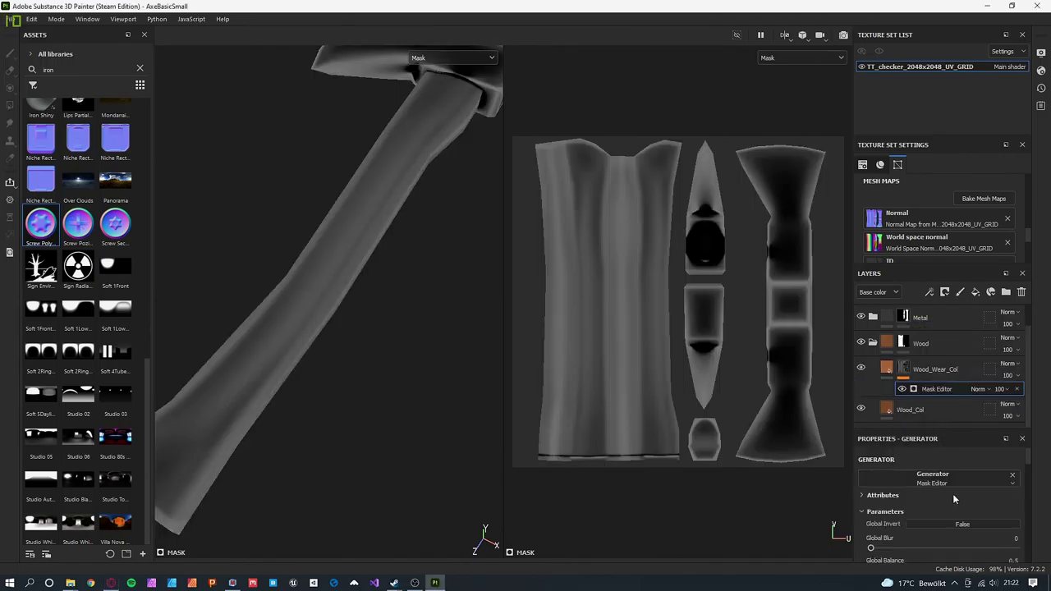
Step: Increase the Mask Editor's curvature contribution to the wear mask
scroll(948, 497, down, 2)
scroll(924, 509, down, 2)
scroll(911, 514, down, 2)
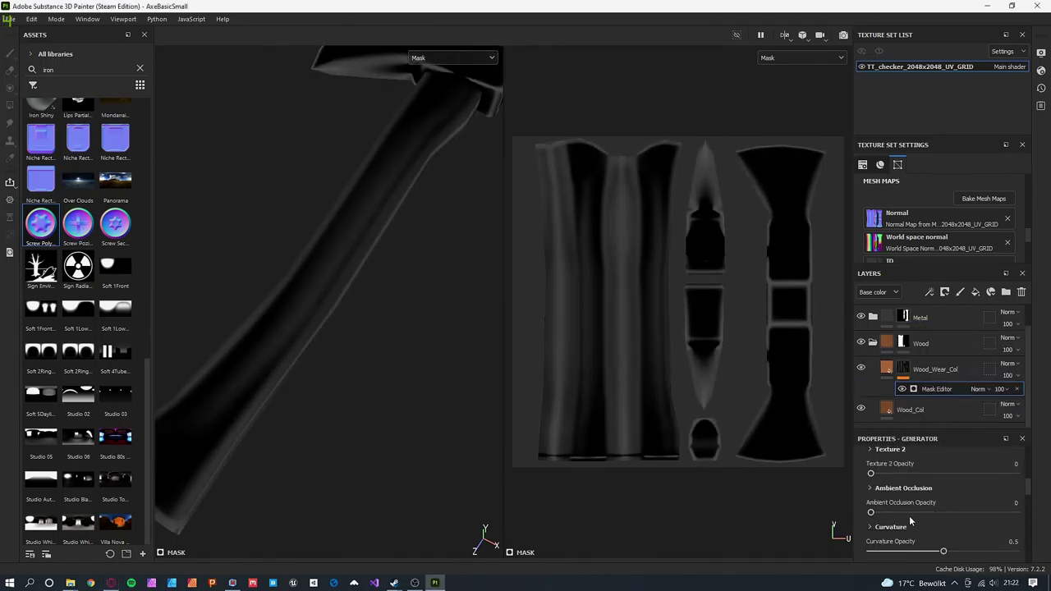
scroll(909, 516, down, 1)
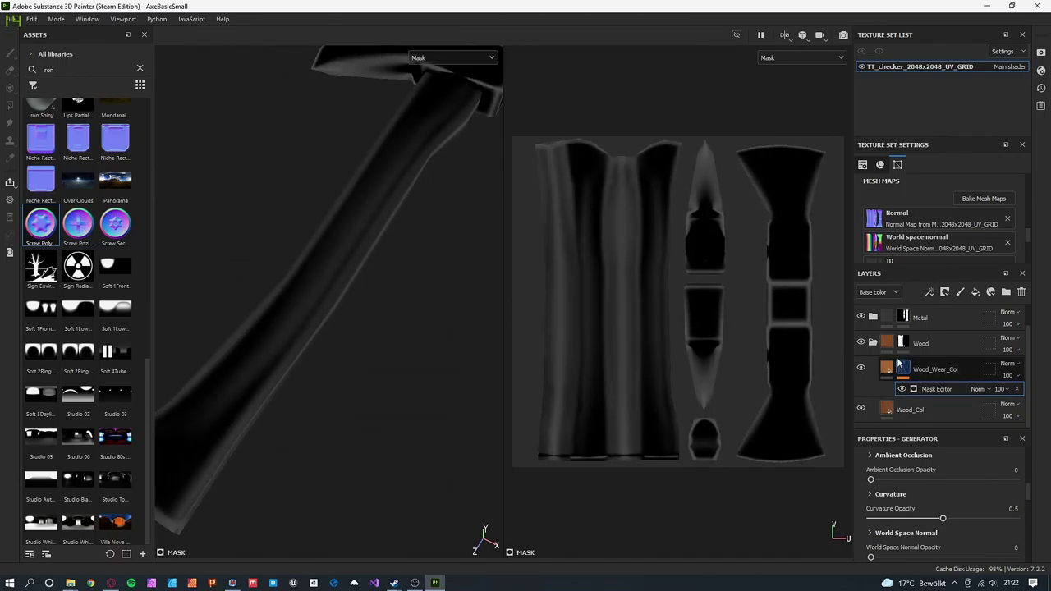
alt+click(899, 364)
drag(942, 518, 952, 519)
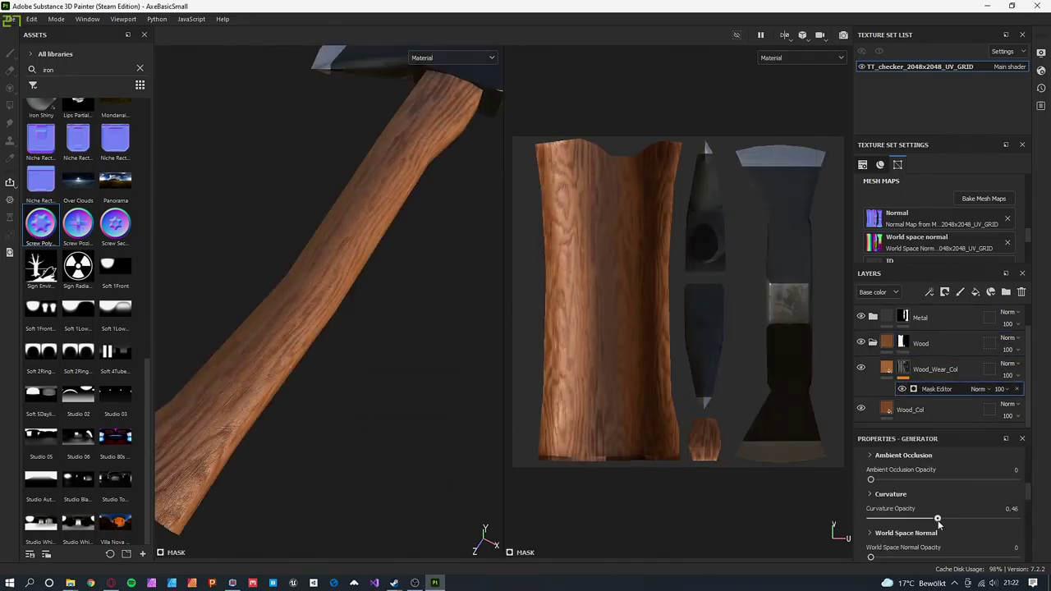
scroll(870, 485, down, 2)
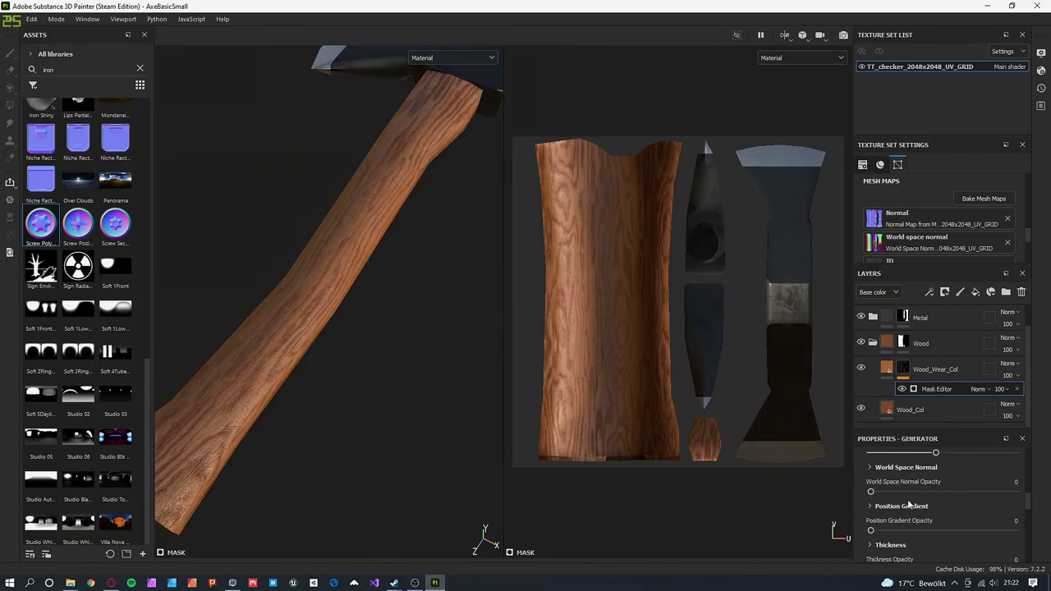
scroll(925, 512, down, 2)
Step: Lower the Mask Editor's global balance to about 0.36
alt+click(903, 368)
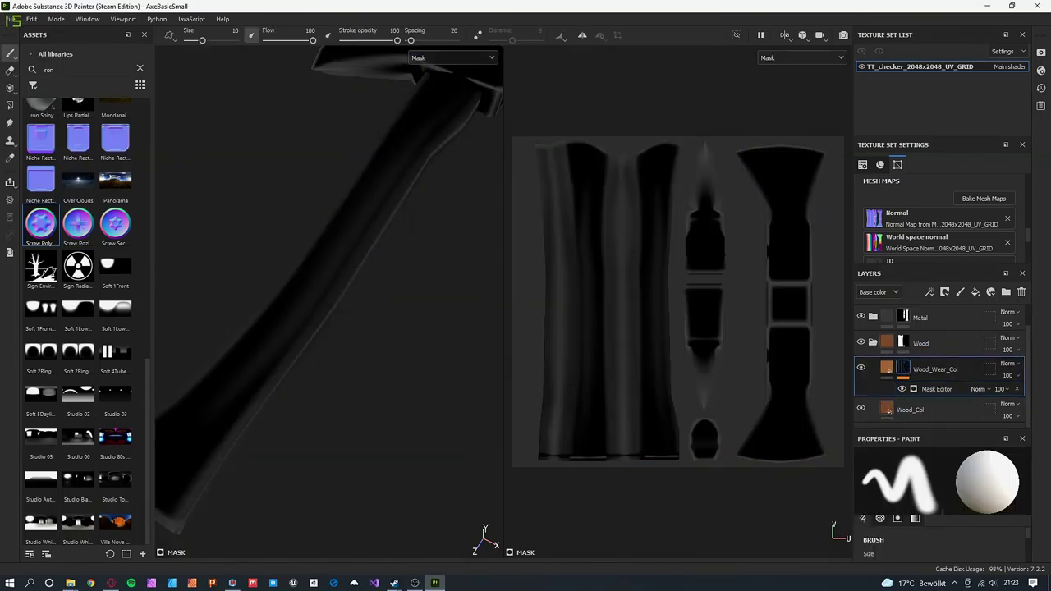
click(936, 388)
scroll(928, 517, down, 2)
mouse_move(870, 505)
mouse_down()
mouse_move(923, 507)
mouse_move(924, 476)
mouse_up()
scroll(922, 508, down, 1)
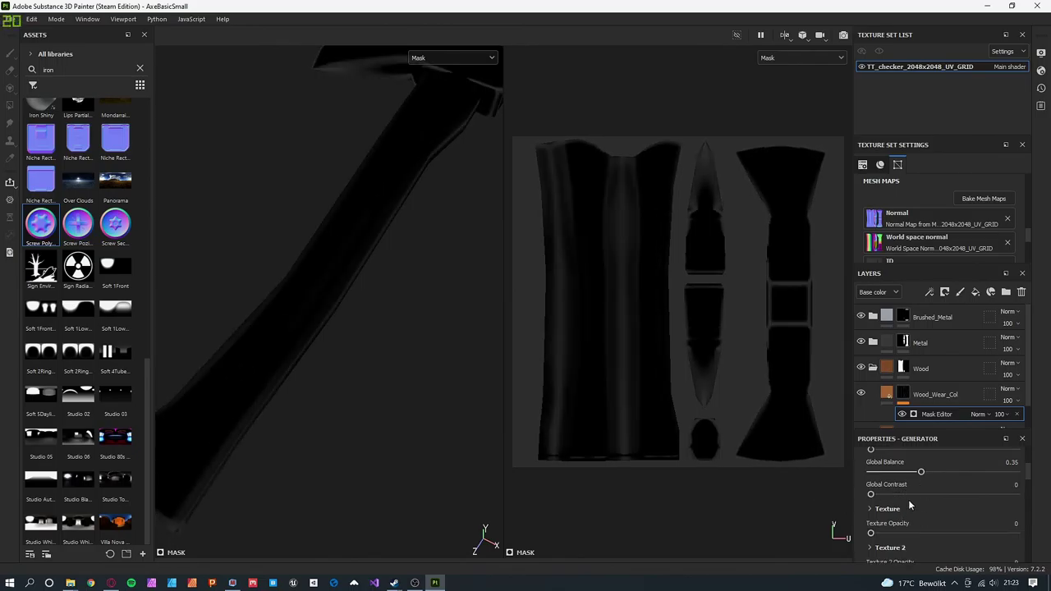
scroll(911, 492, down, 1)
scroll(887, 509, down, 1)
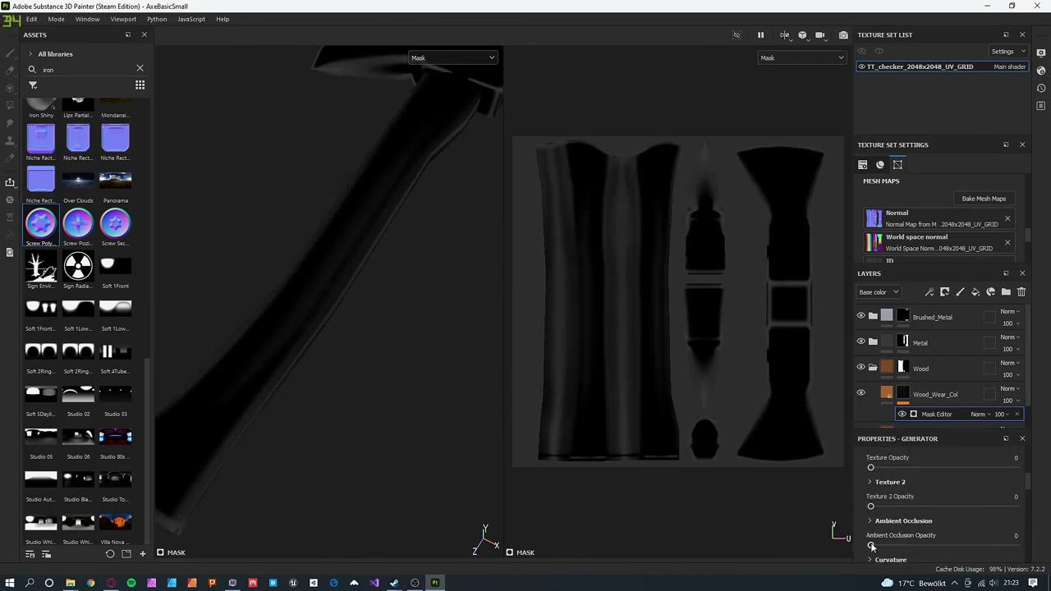
Step: Remove the oak normal texture from the Wood_Wear_Col layer
click(936, 394)
scroll(944, 518, down, 1)
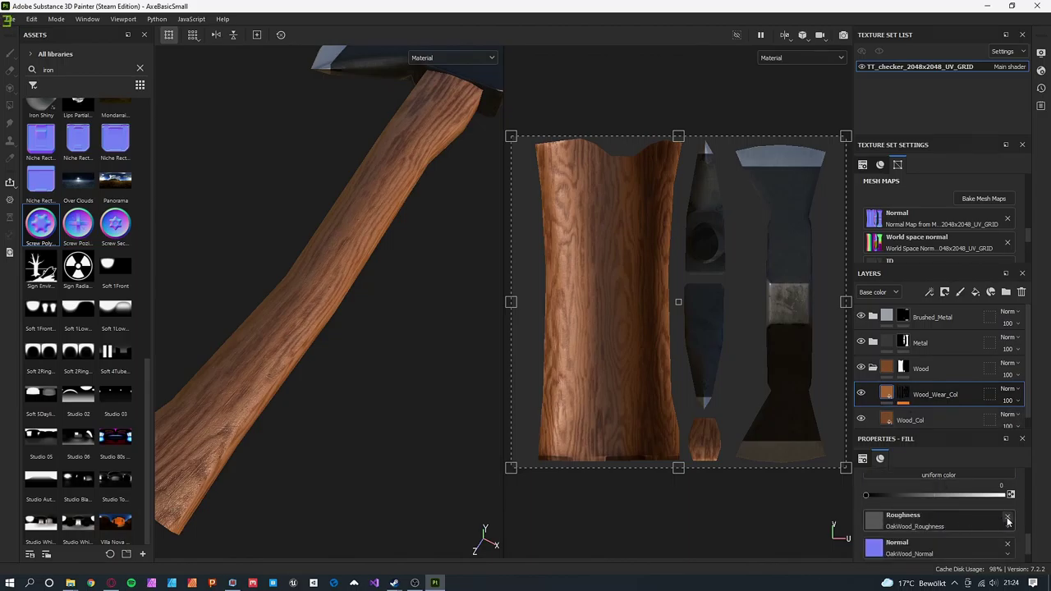
scroll(985, 534, down, 1)
click(1007, 532)
Step: Darken the wear layer's tan base colour and check the worn handle edges
mouse_move(348, 458)
alt+mouse_down()
mouse_move(230, 459)
mouse_move(305, 274)
mouse_move(345, 246)
alt+mouse_up()
scroll(944, 509, up, 2)
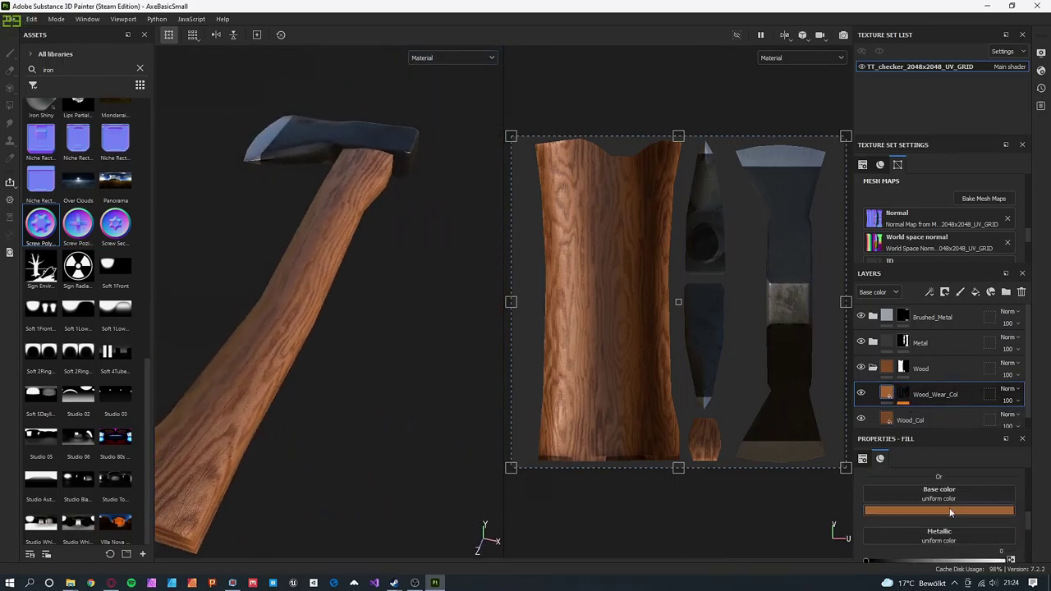
click(938, 512)
mouse_move(946, 421)
mouse_down()
mouse_move(915, 402)
mouse_move(910, 431)
mouse_up()
mouse_move(277, 447)
alt+mouse_down()
mouse_move(309, 394)
mouse_move(364, 445)
mouse_move(336, 361)
alt+mouse_up()
click(938, 510)
mouse_move(950, 457)
mouse_down()
mouse_move(961, 474)
mouse_move(872, 454)
mouse_move(920, 422)
mouse_up()
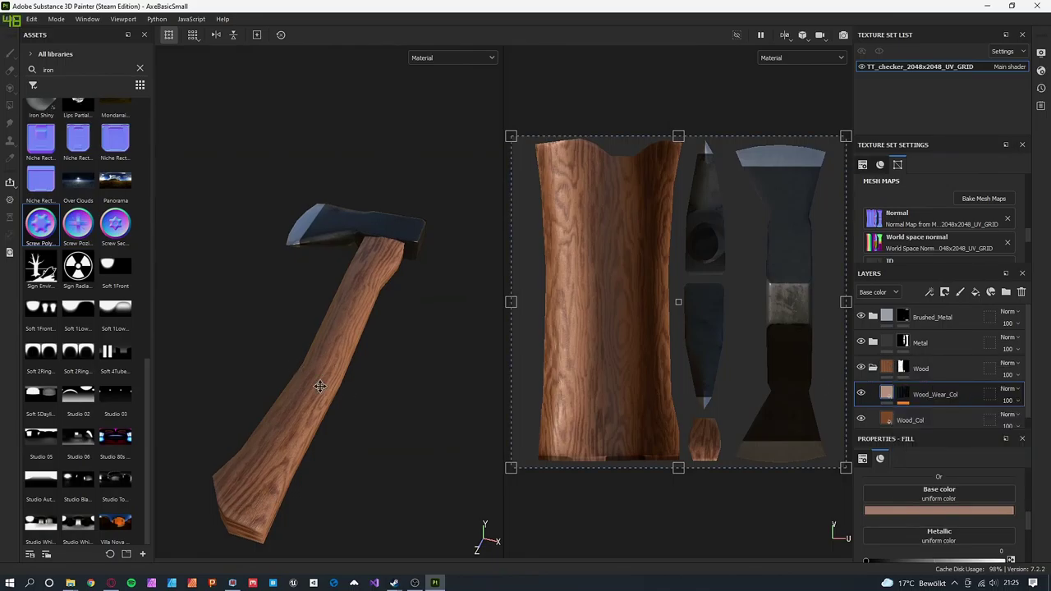
alt+drag(333, 485, 355, 330)
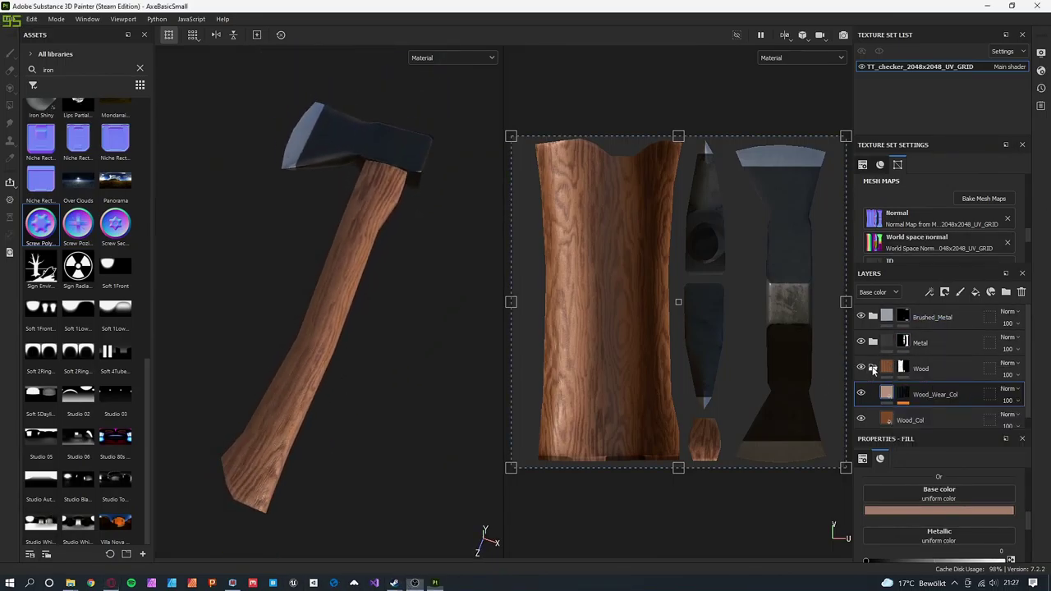
Step: Create a new Metal folder and move it out of Wood to the top of the stack
click(872, 368)
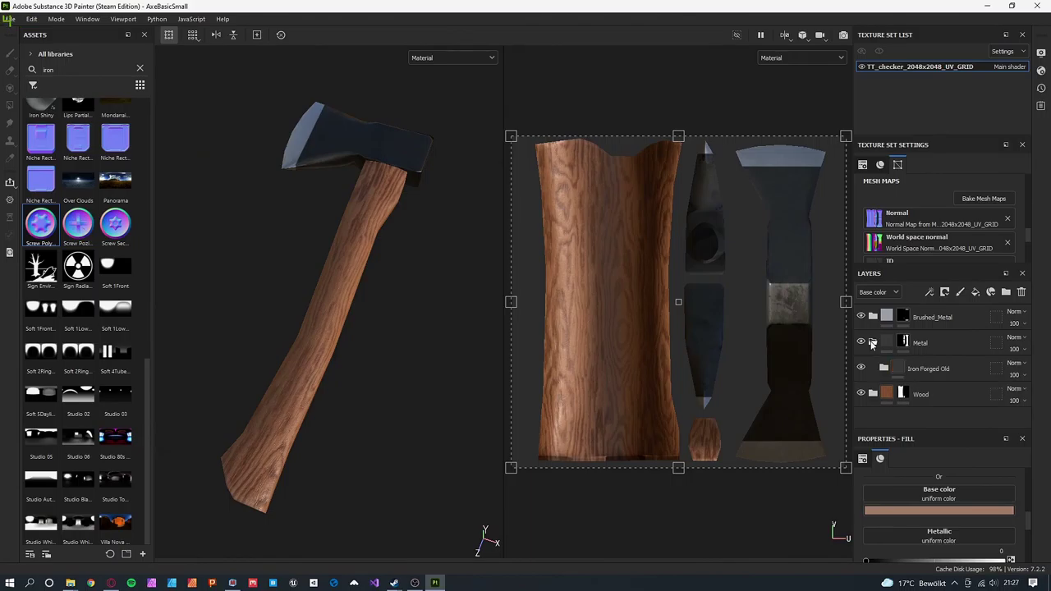
click(1005, 291)
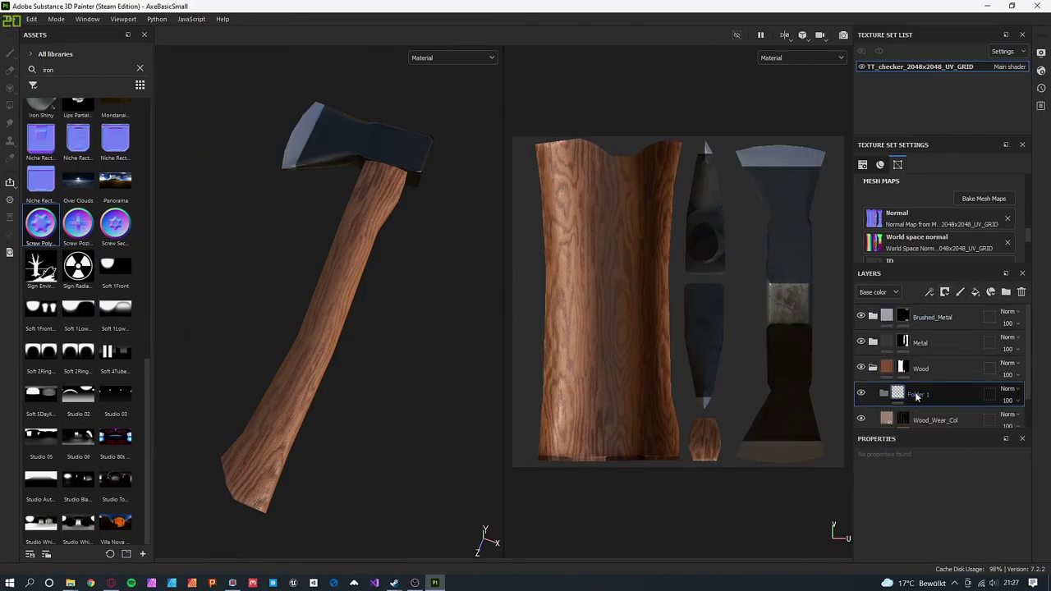
drag(977, 396, 928, 392)
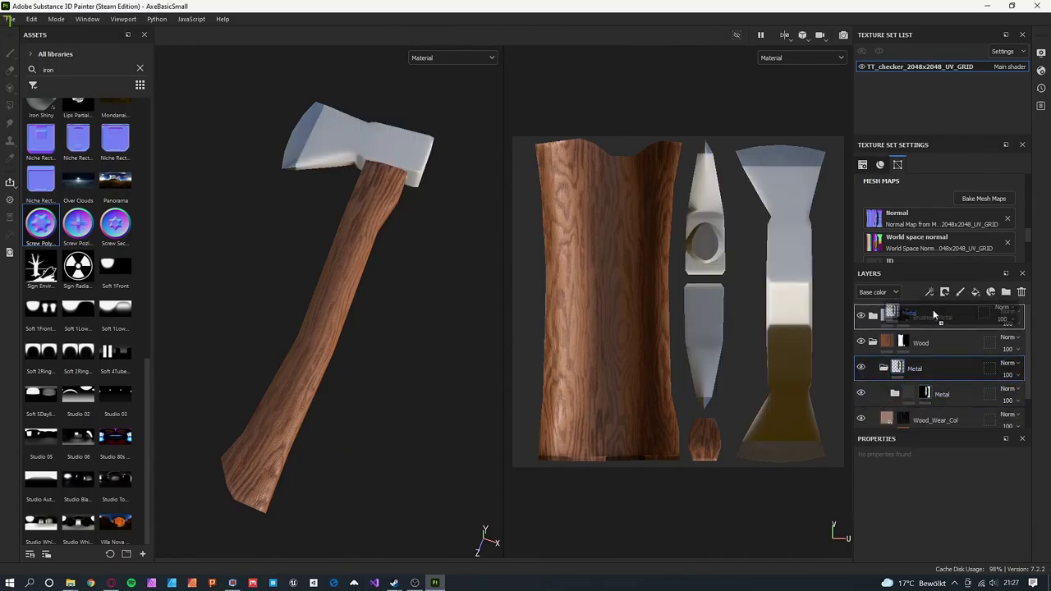
drag(928, 392, 911, 314)
Step: Nest Brushed_Metal inside the Metal folder below Iron Forged Old
drag(926, 370, 949, 340)
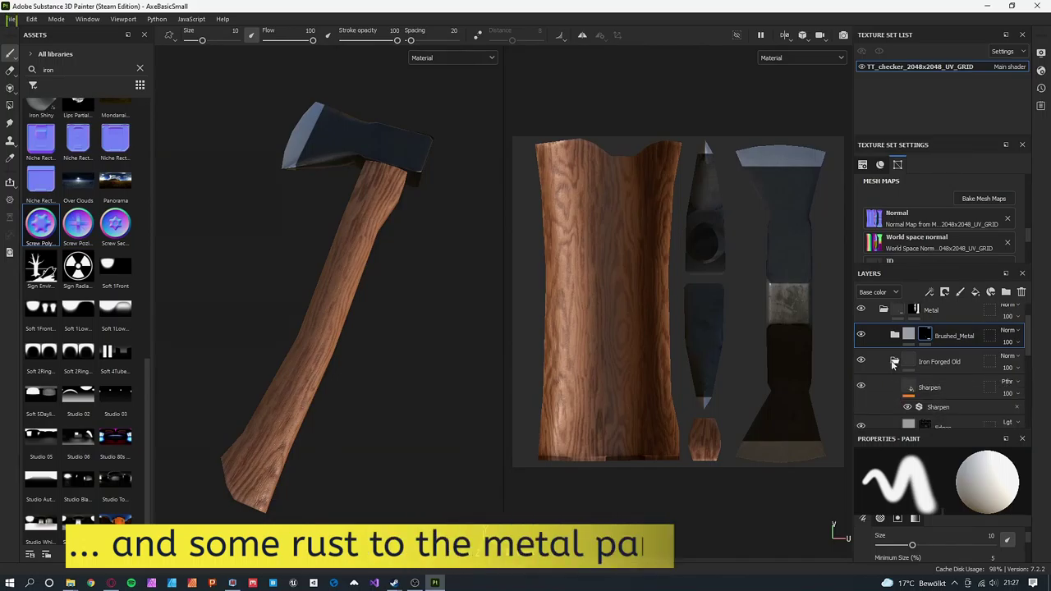
scroll(899, 351, down, 1)
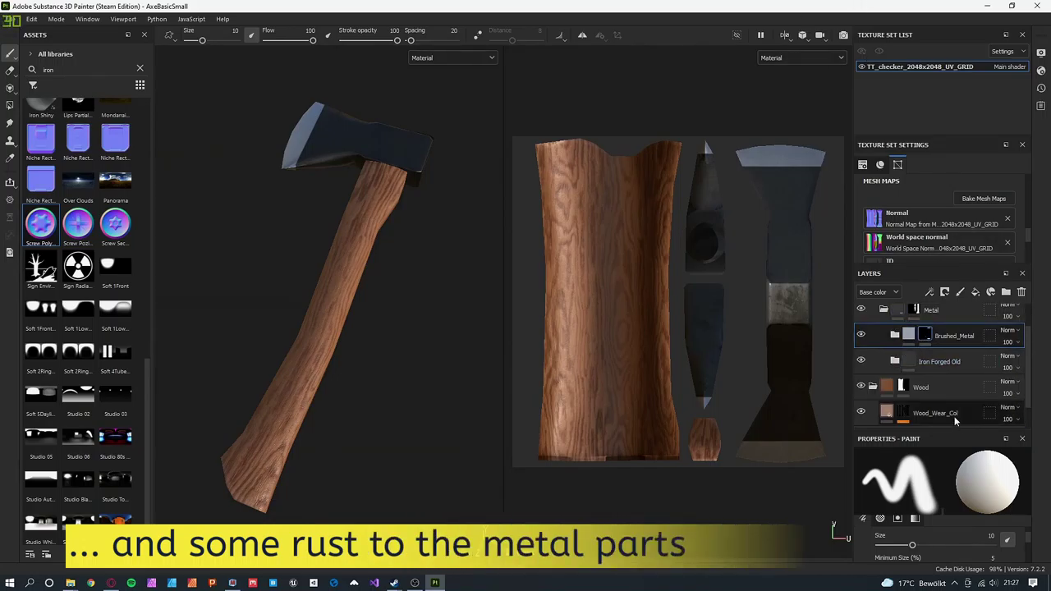
mouse_move(944, 336)
mouse_down()
mouse_move(927, 386)
mouse_move(932, 343)
mouse_up()
scroll(884, 343, up, 1)
click(884, 368)
click(875, 320)
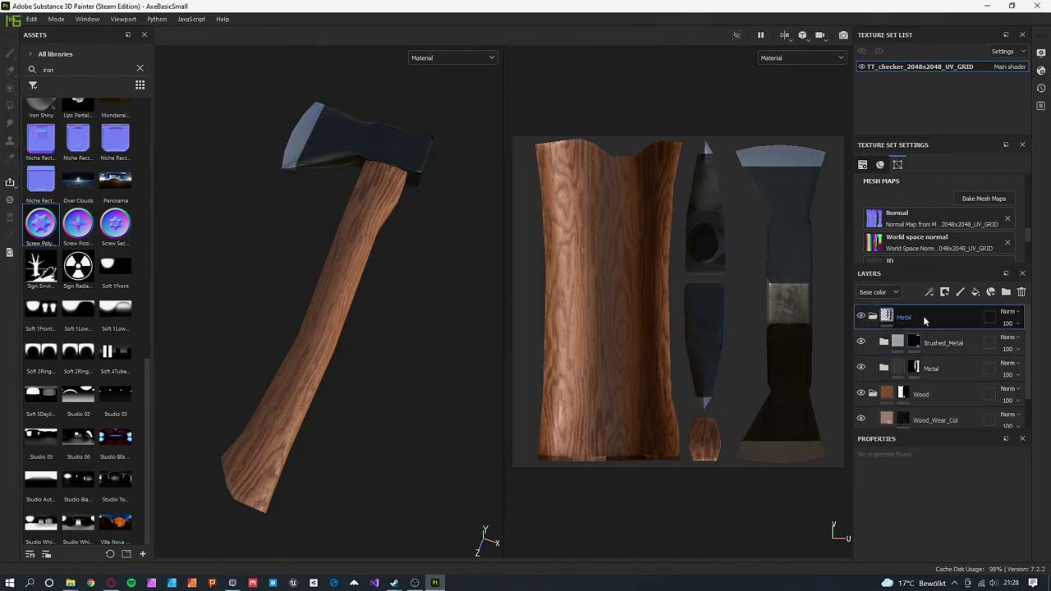
Step: Search the assets for 'rust' and drag in Rust Fine, deleting the misplaced layer
click(137, 68)
text(rust)
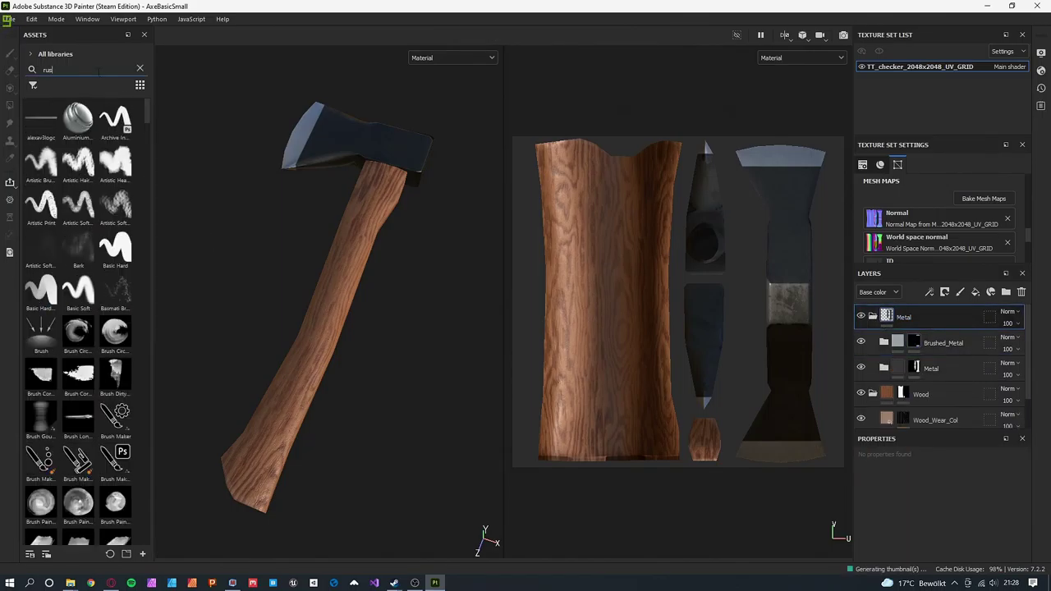
mouse_move(115, 373)
mouse_down()
mouse_move(916, 329)
mouse_move(941, 338)
mouse_up()
key(Delete)
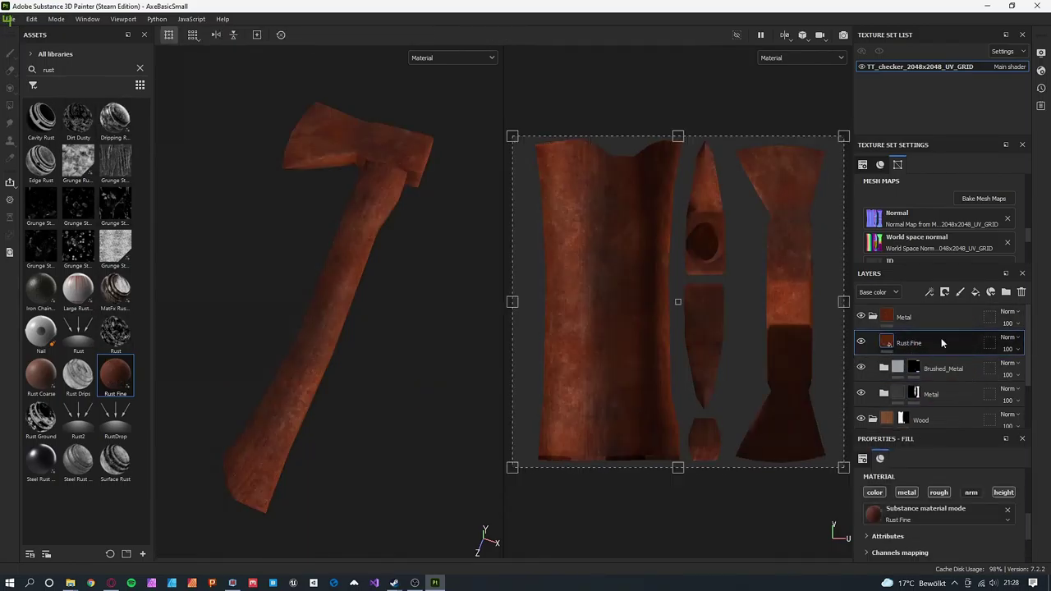
Step: Give the Metal folder a black mask and polygon-fill the axe head's mesh pieces
right_click(894, 321)
click(931, 337)
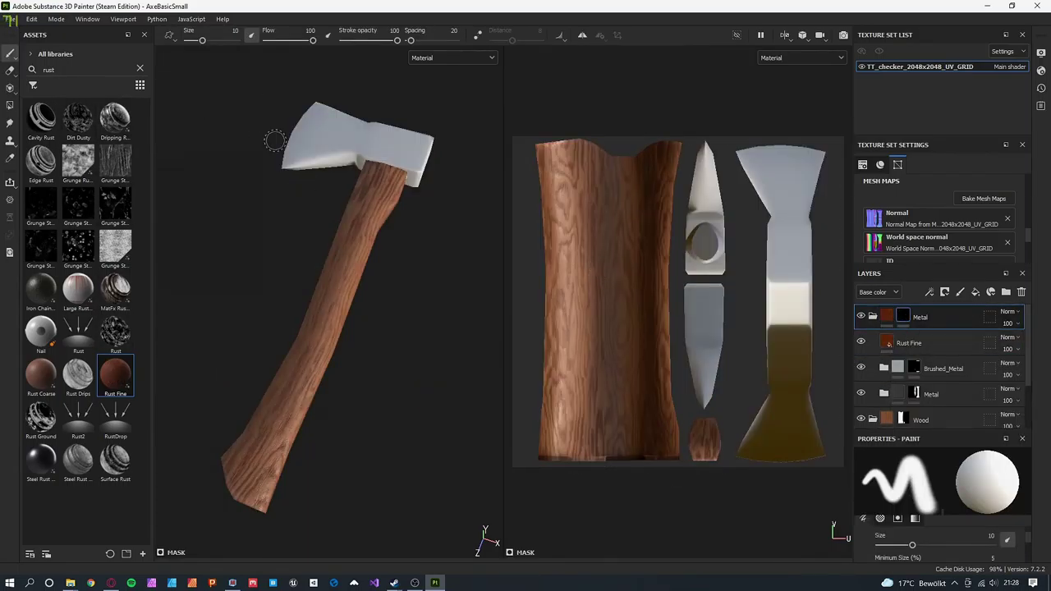
key(4)
drag(271, 91, 349, 127)
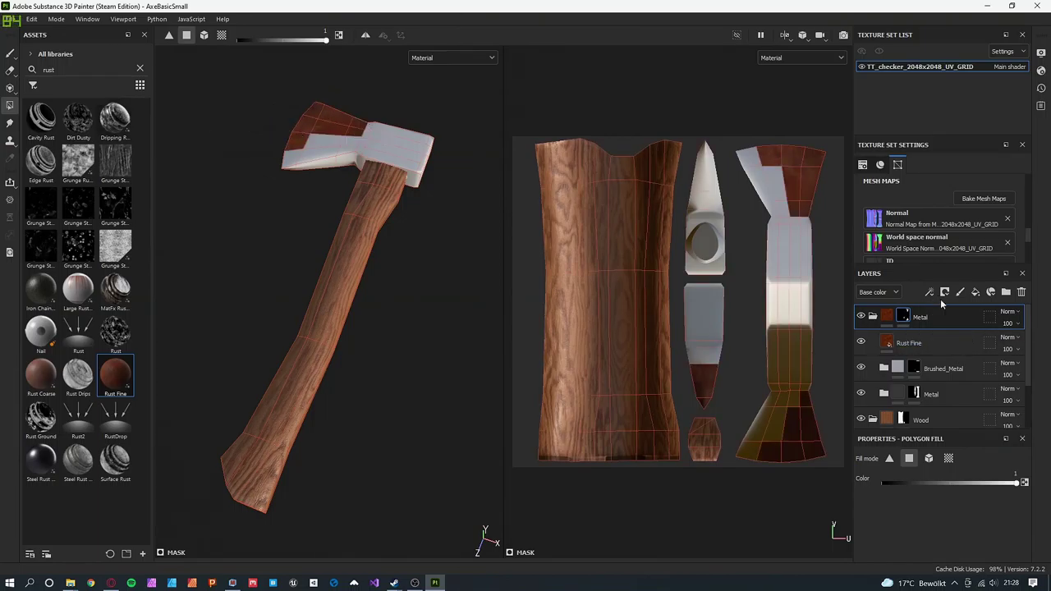
key(3)
click(347, 157)
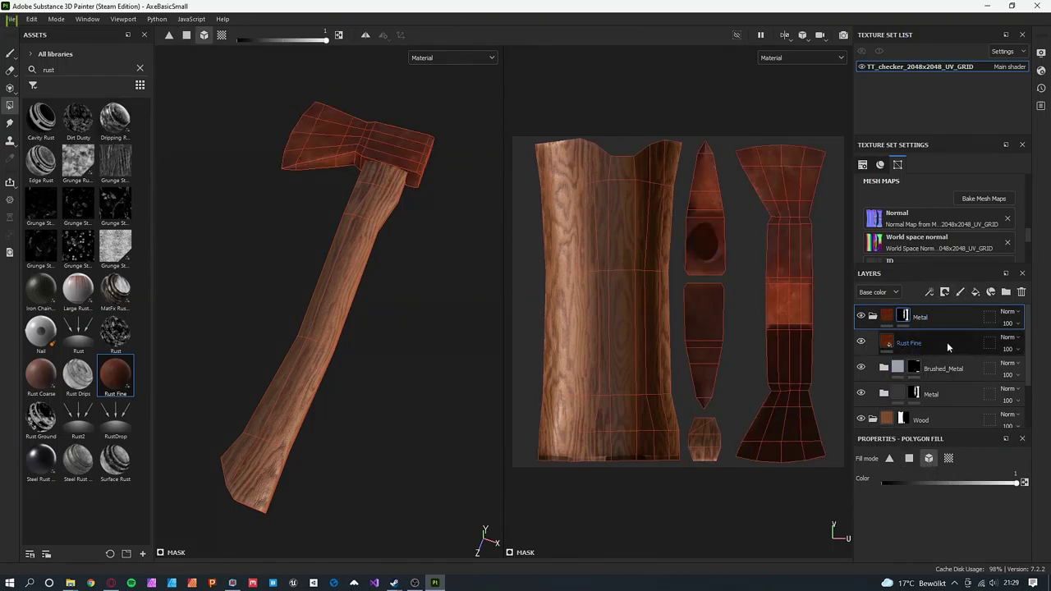
Step: Add a black mask with a Mask Editor generator to the Rust Fine layer
click(942, 339)
right_click(936, 339)
click(957, 351)
right_click(957, 351)
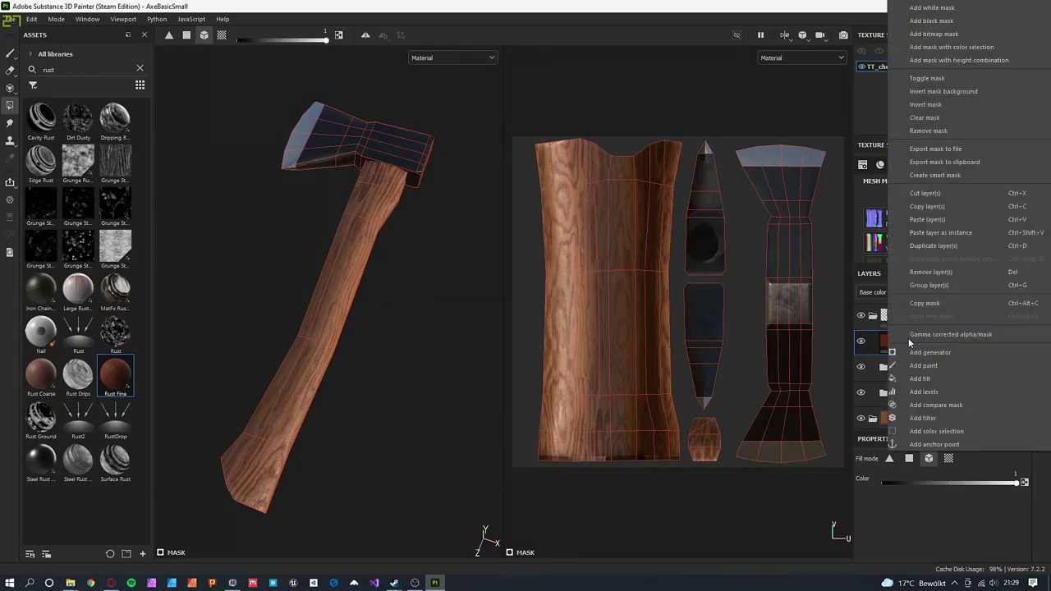
click(952, 354)
click(944, 481)
click(944, 436)
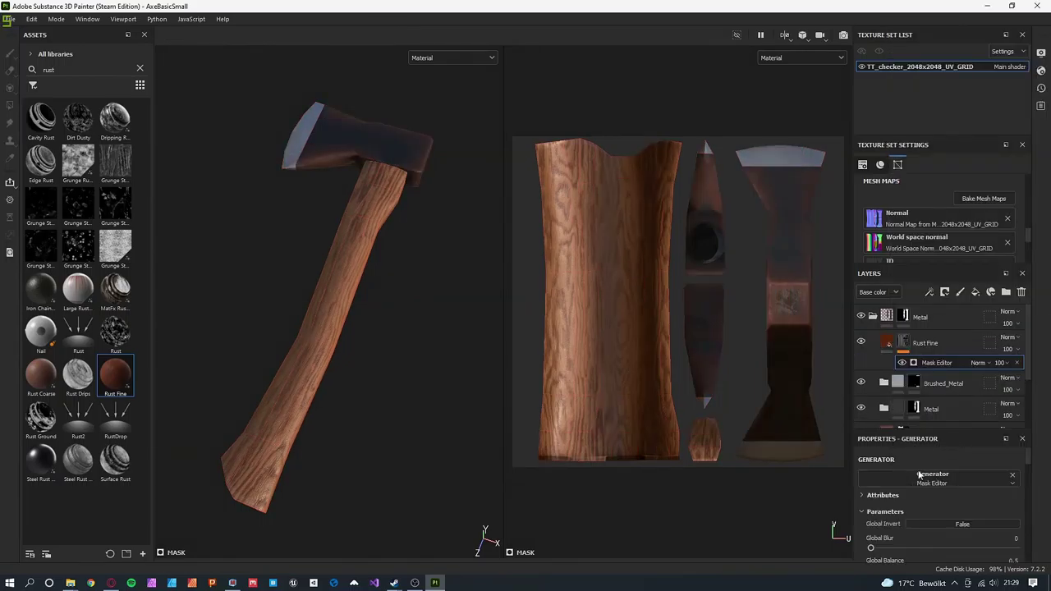
Step: View the Rust Fine mask on the axe head and set Mask Editor Global Balance to 0.43
click(903, 343)
key(4)
scroll(408, 209, up, 5)
middle_drag(408, 209, 425, 434)
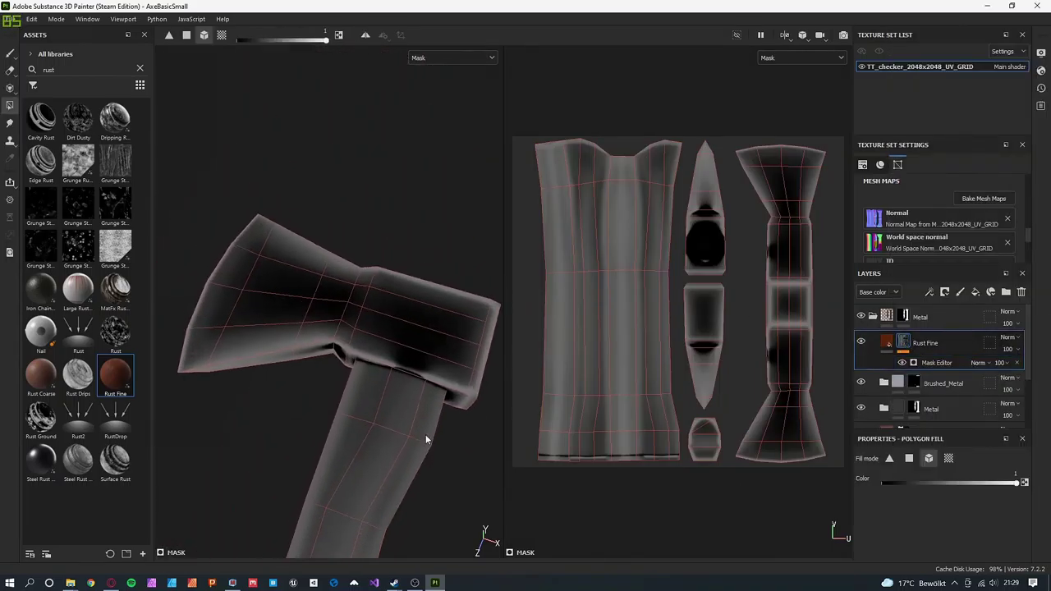
click(936, 362)
scroll(911, 514, down, 3)
drag(947, 475, 933, 475)
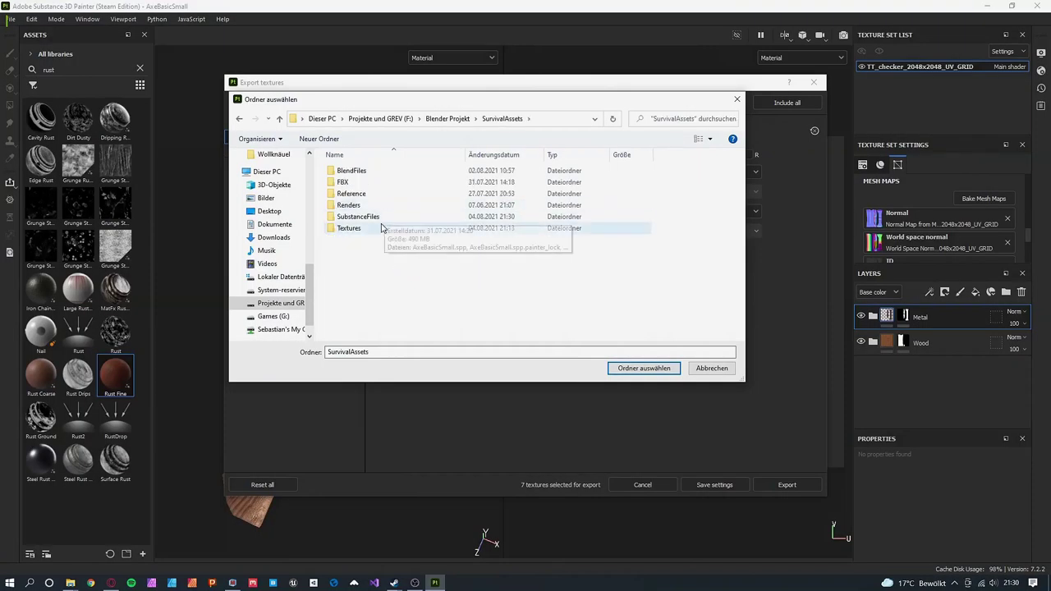
Step: Set the export output directory to the Textures folder and check the preset list
double_click(375, 228)
click(649, 368)
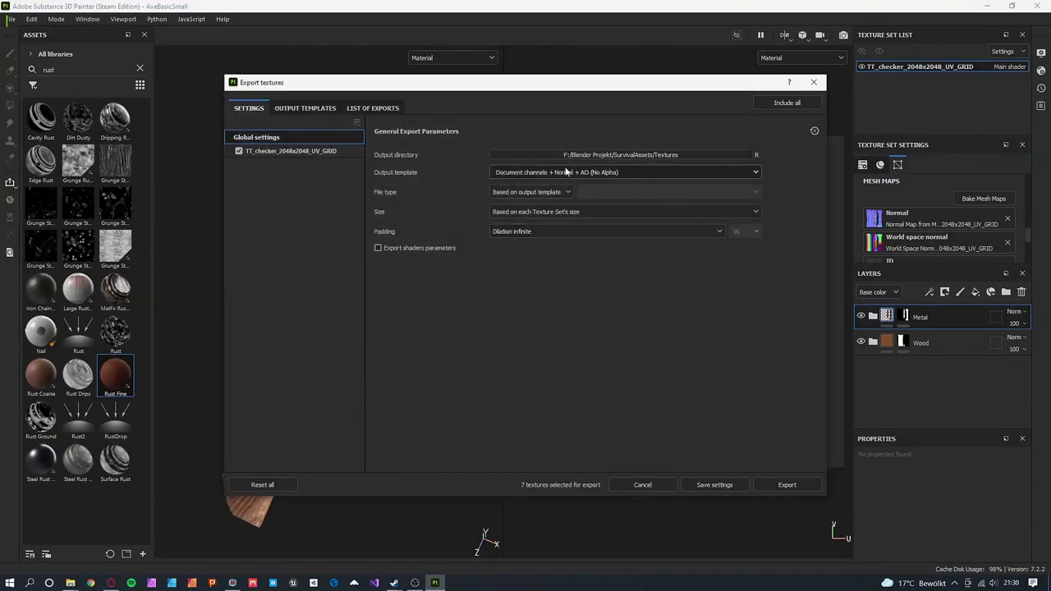
click(616, 173)
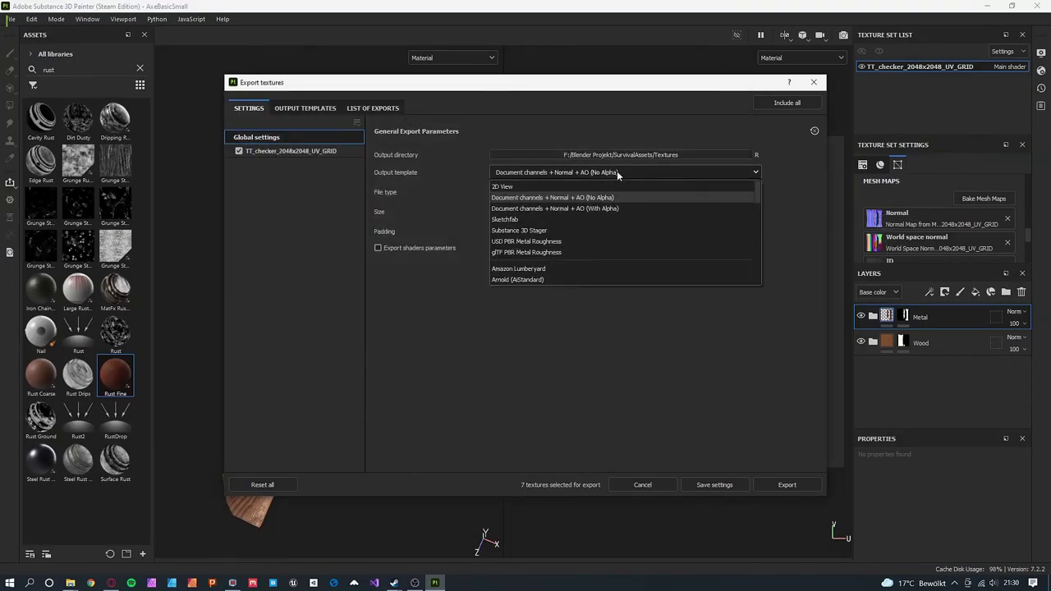
click(580, 197)
Step: Review the Output Templates, select PBR Custom, and check the list of exported texture files
click(325, 112)
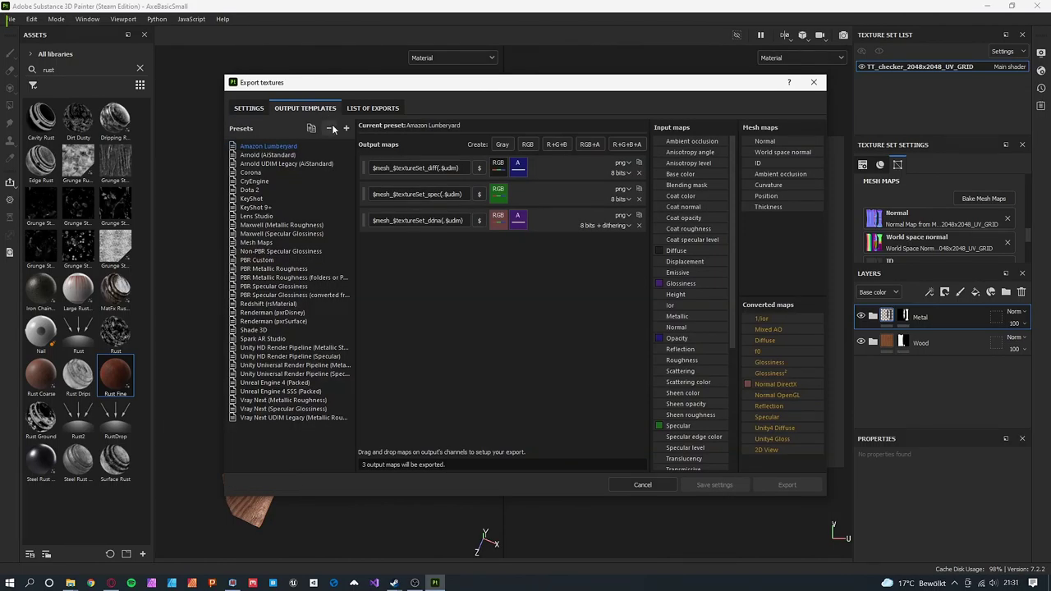
click(259, 261)
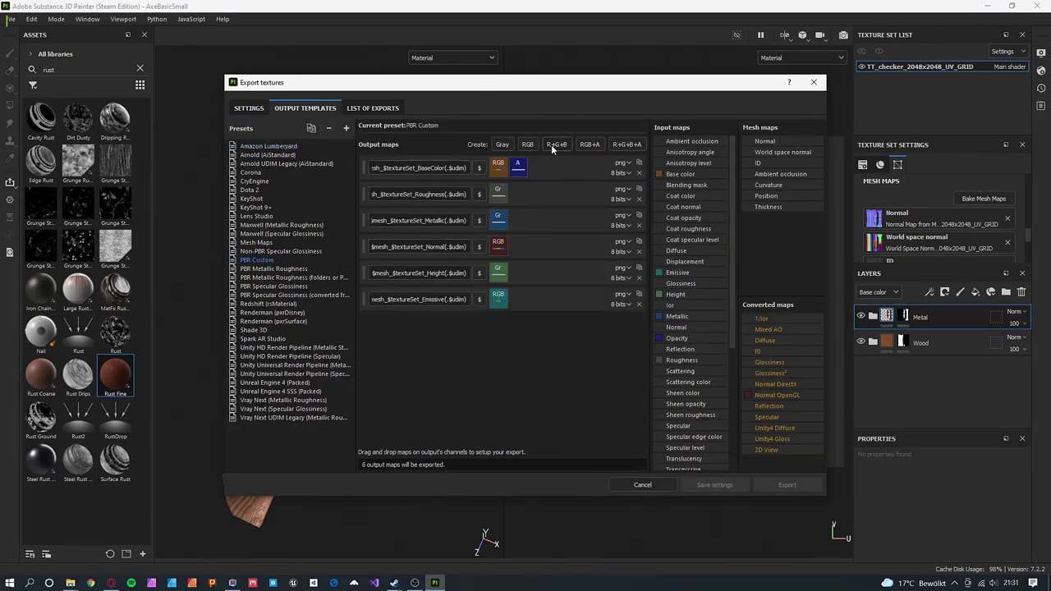
click(374, 109)
click(249, 107)
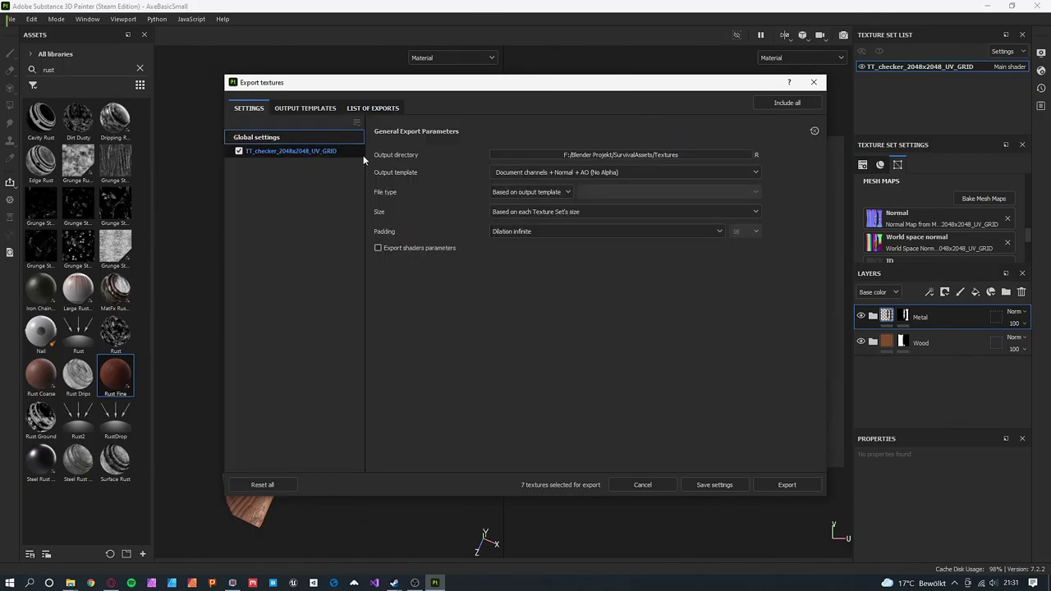
click(373, 108)
Step: Export the texture maps and preview the Roughness and Base_color files in the Textures folder
click(787, 484)
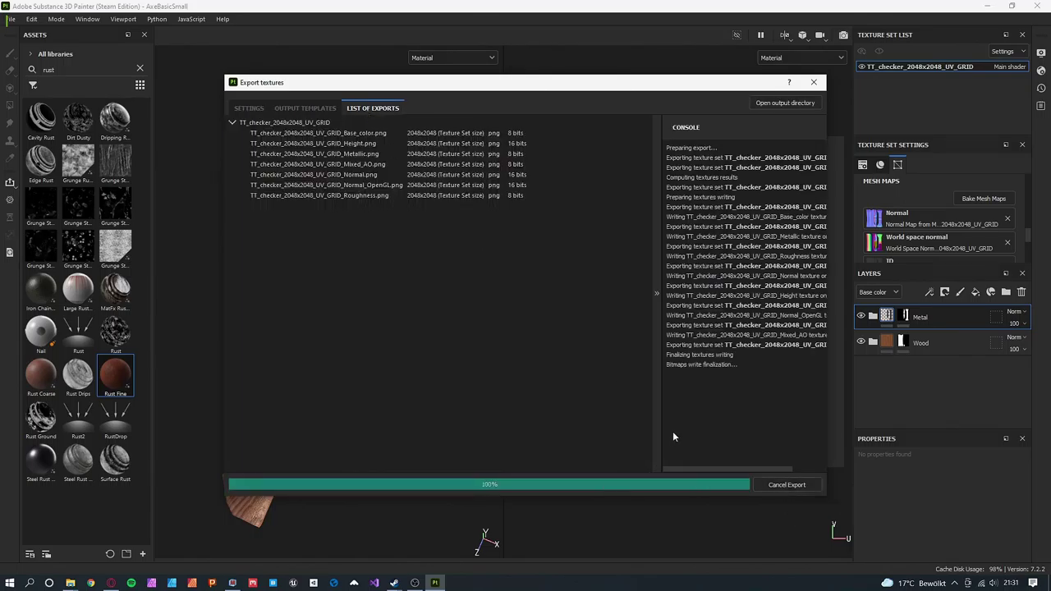
click(566, 481)
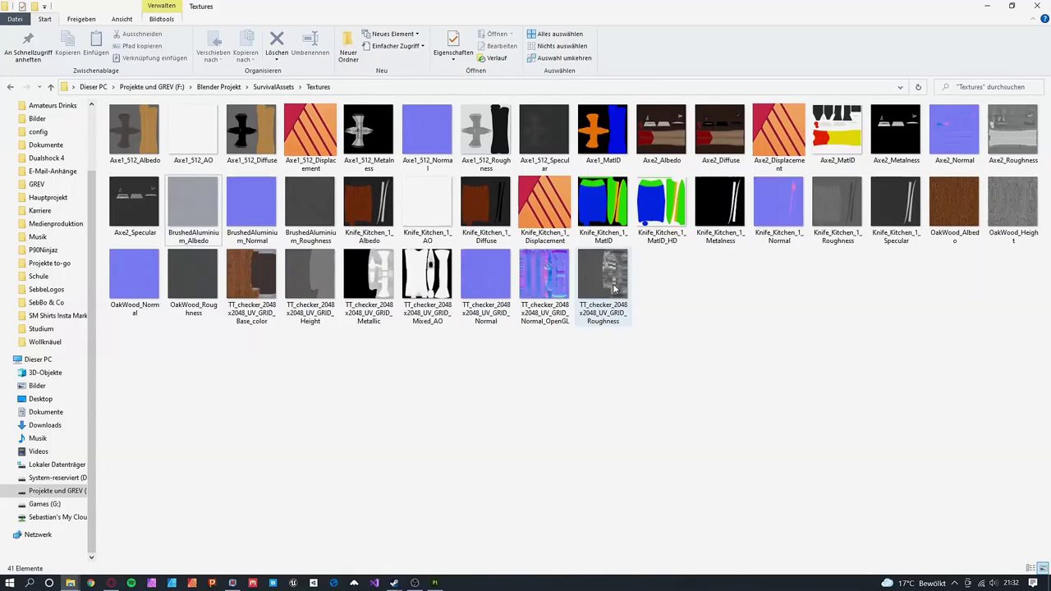
double_click(614, 287)
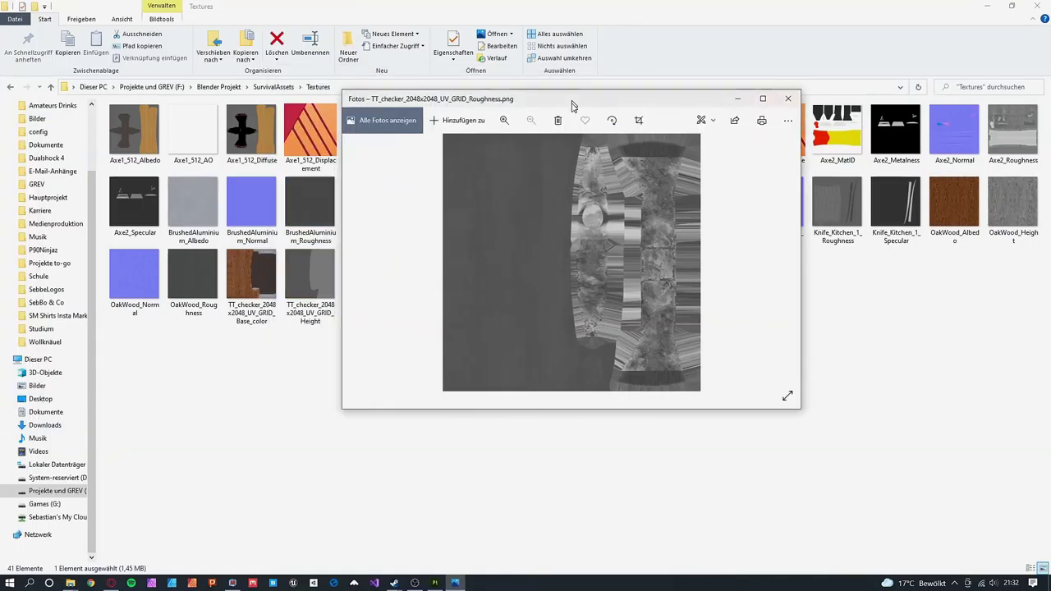
key(Escape)
double_click(255, 292)
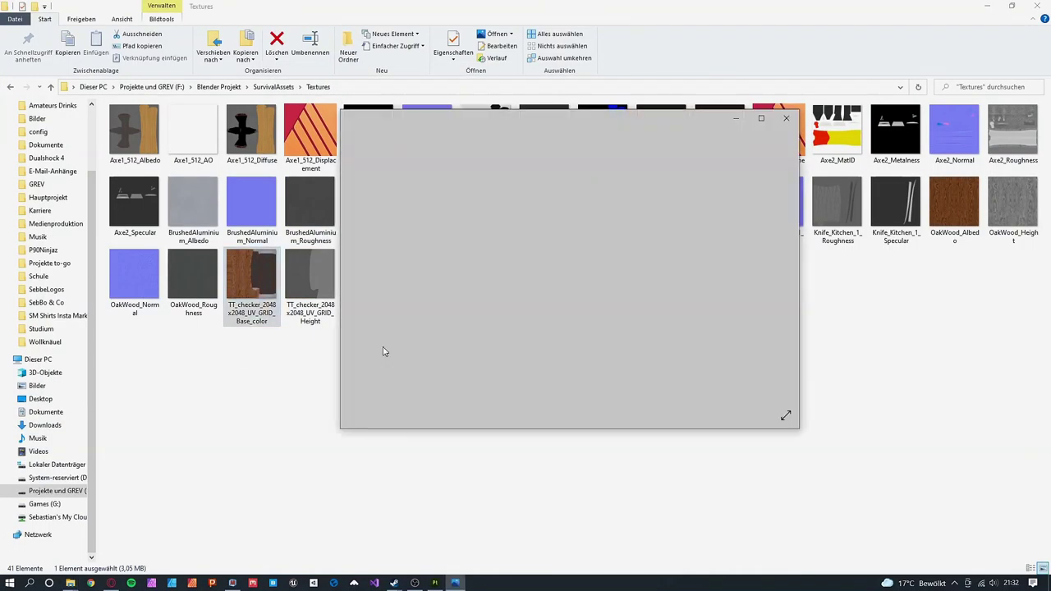
key(Escape)
click(434, 582)
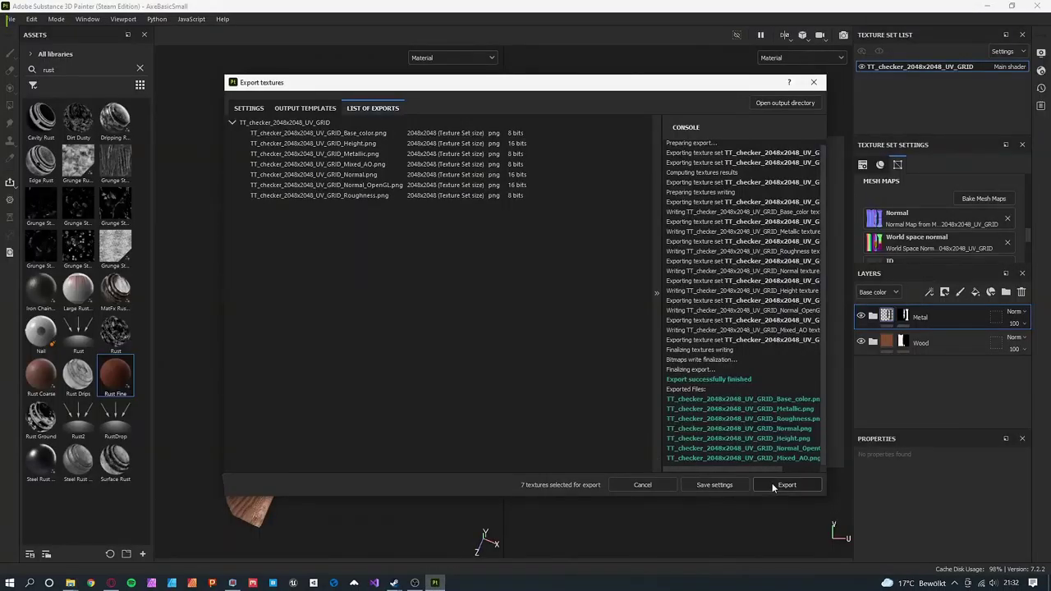